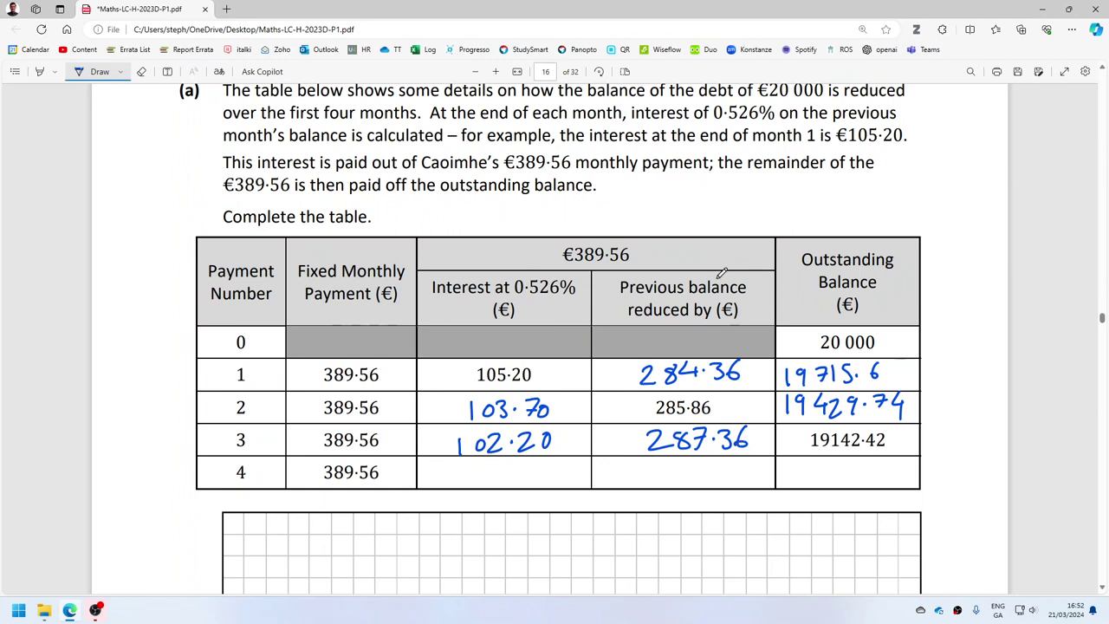
Erase the handwritten 102.20 from payment 3's interest cell and return to the Draw tool
click(141, 72)
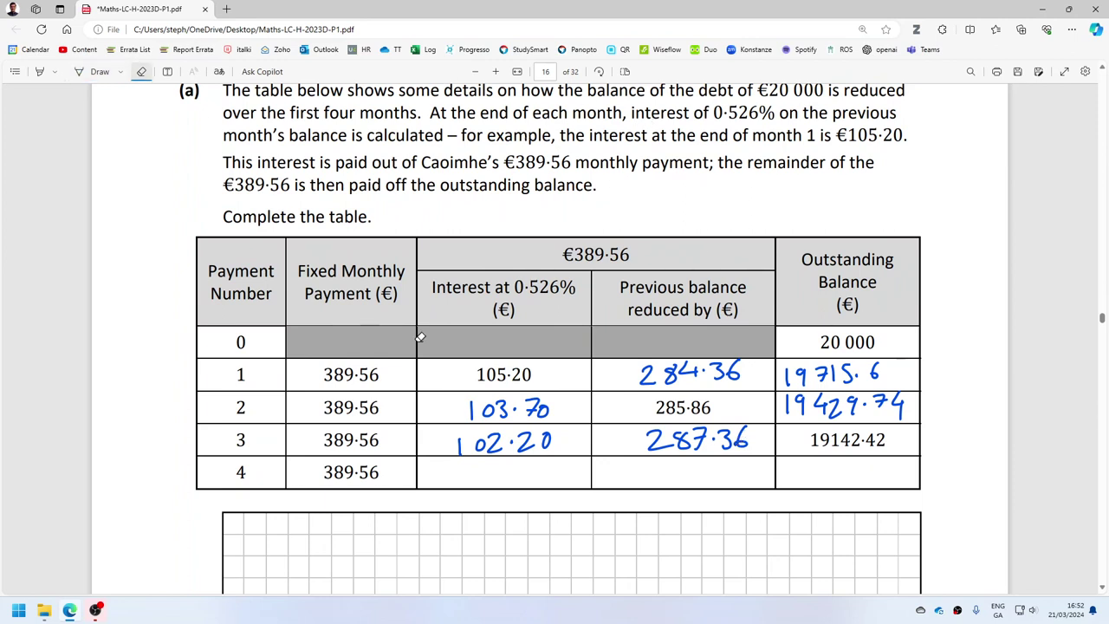
drag(491, 459, 484, 436)
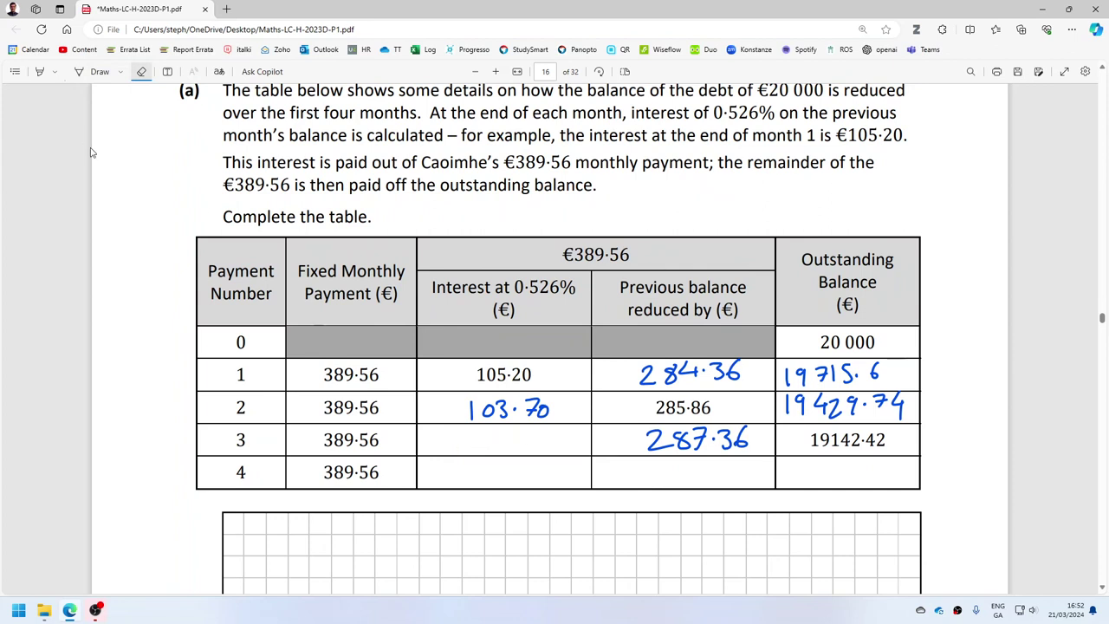
click(94, 73)
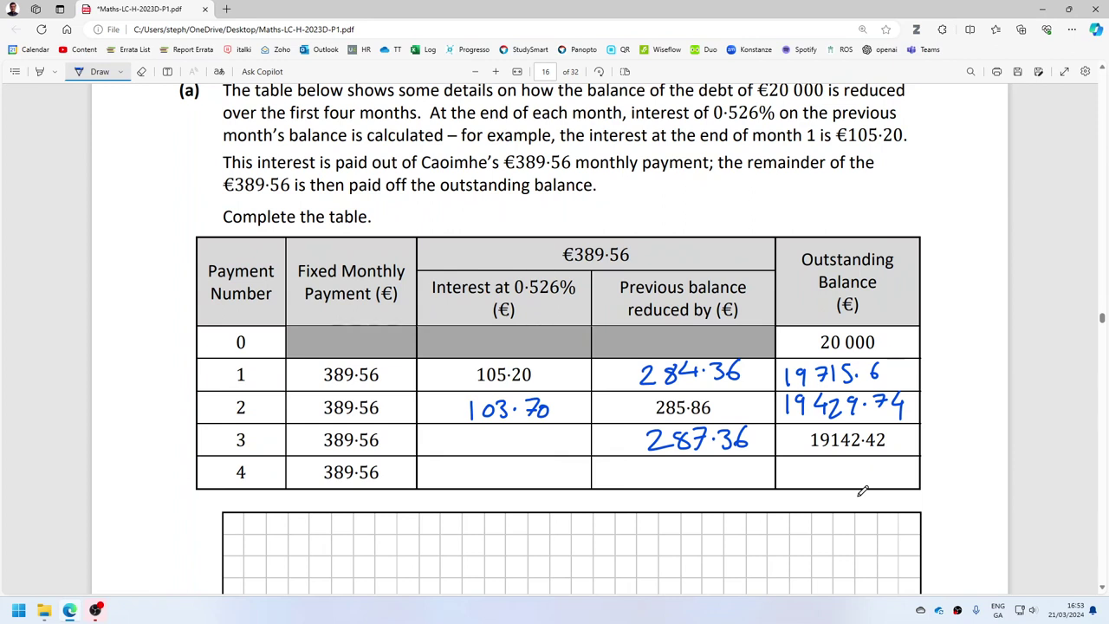
Open a blank Excel workbook and resize its window so the payment rows of the PDF table stay visible below it
key(super)
text(snip)
key(Return)
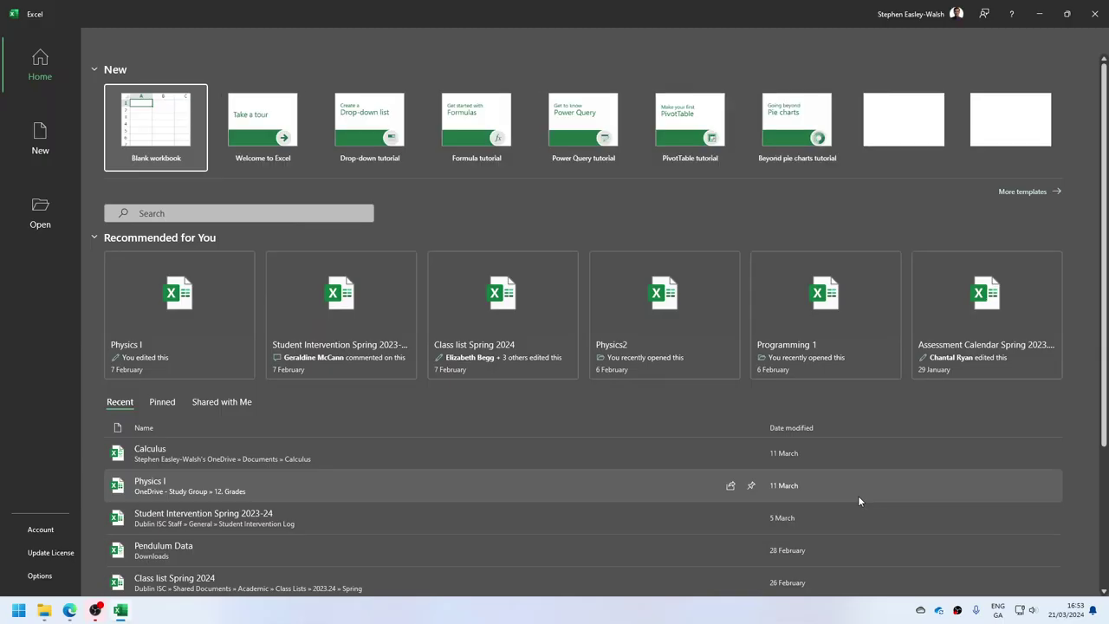
click(173, 138)
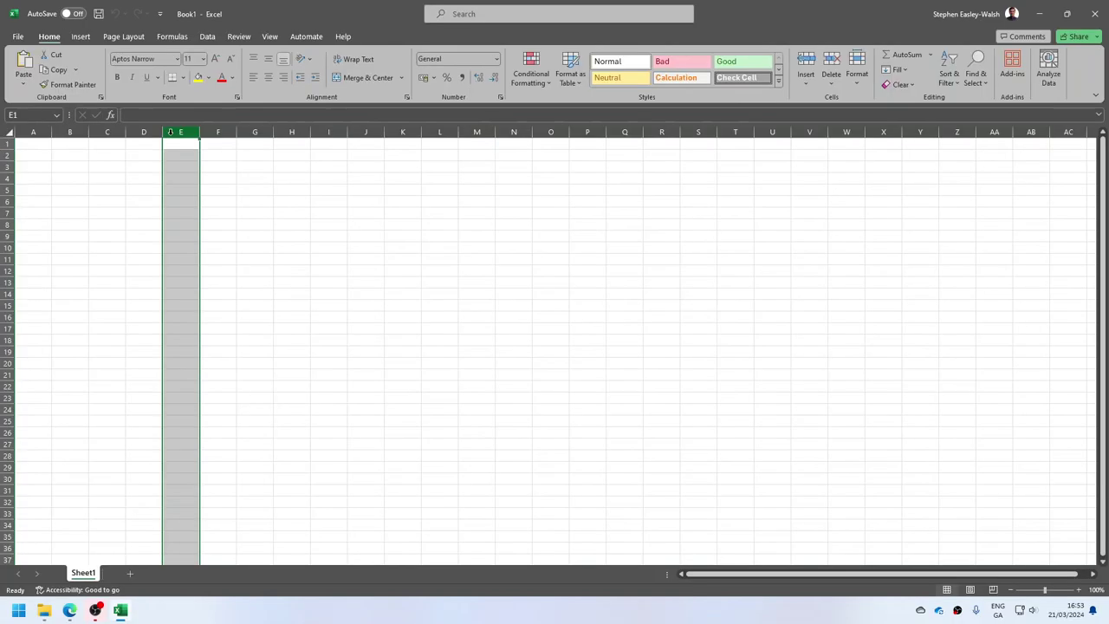
click(1066, 14)
drag(914, 51, 287, 34)
drag(549, 575, 952, 304)
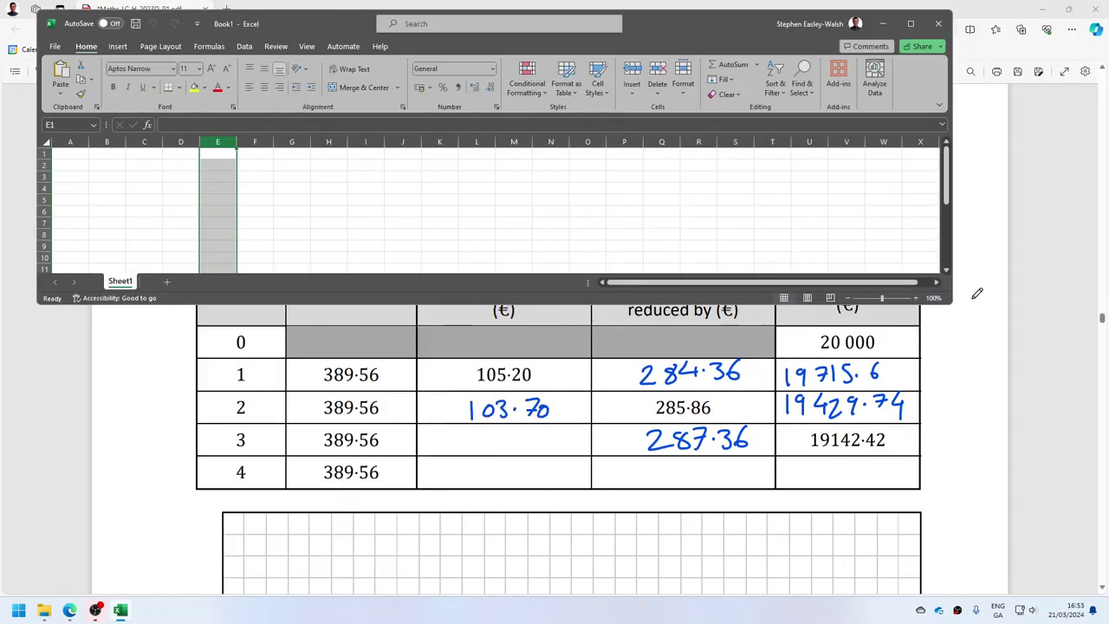
Enter the payment numbers 1, 2, 3 and 4 in cells A1 to A4
click(77, 156)
text(1)
key(Return)
text(2)
key(Return)
text(3)
key(Return)
text(4)
key(Return)
Enter the fixed monthly payment 389.56 in B1 and copy it into B2 to B4
key(Right)
key(Up)
key(Up)
key(Up)
key(Up)
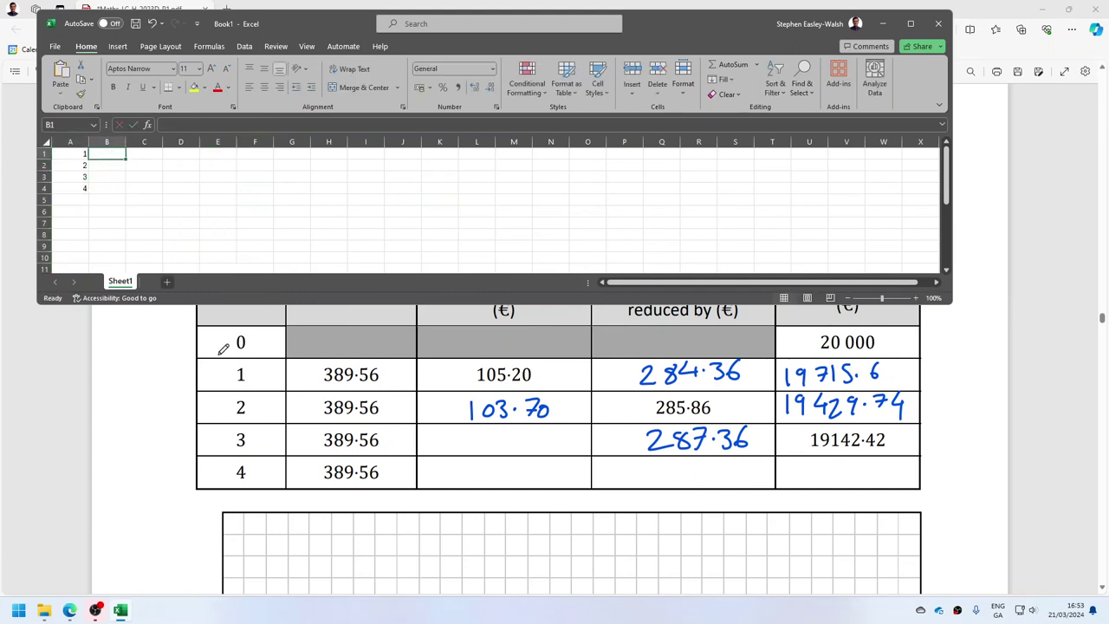
text(389.56)
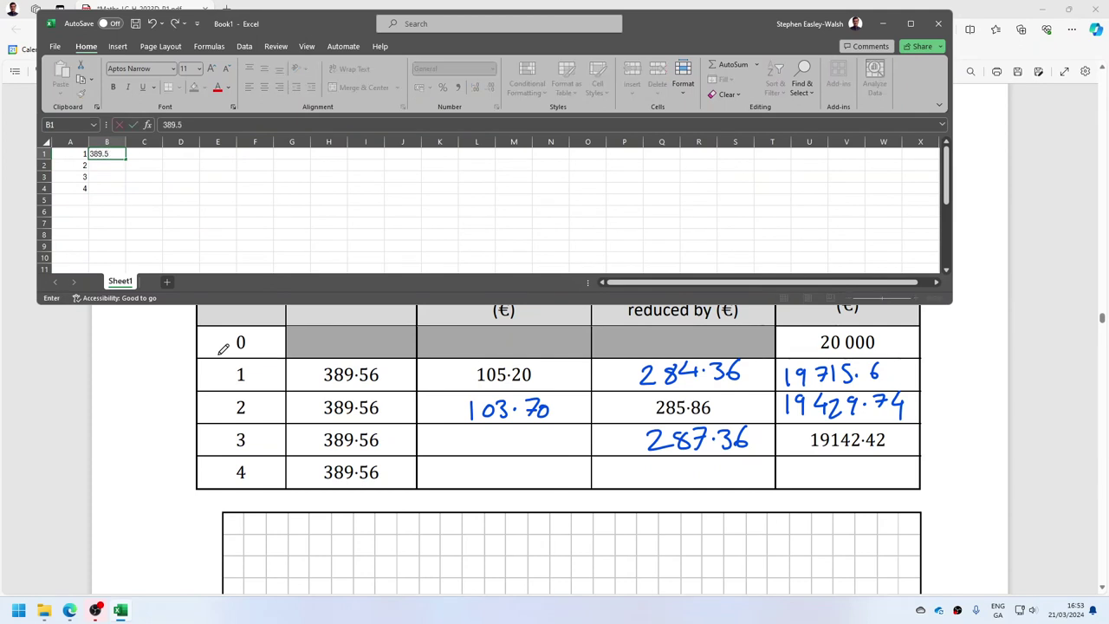
key(Return)
key(Up)
key(ctrl+c)
key(Down)
key(ctrl+v)
key(Down)
key(ctrl+v)
key(Down)
key(ctrl+v)
Fill in payment 1's interest of 105.2 in C1 and its balance reduction of 284.36 in D1
key(Right)
key(Up)
key(Up)
key(Up)
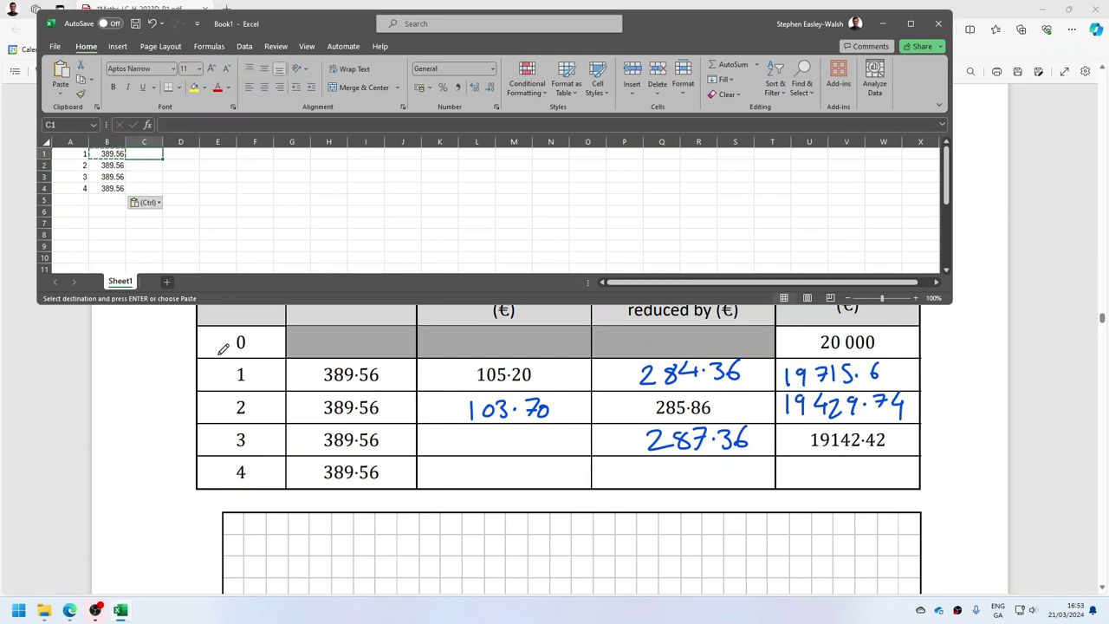
text(105.2)
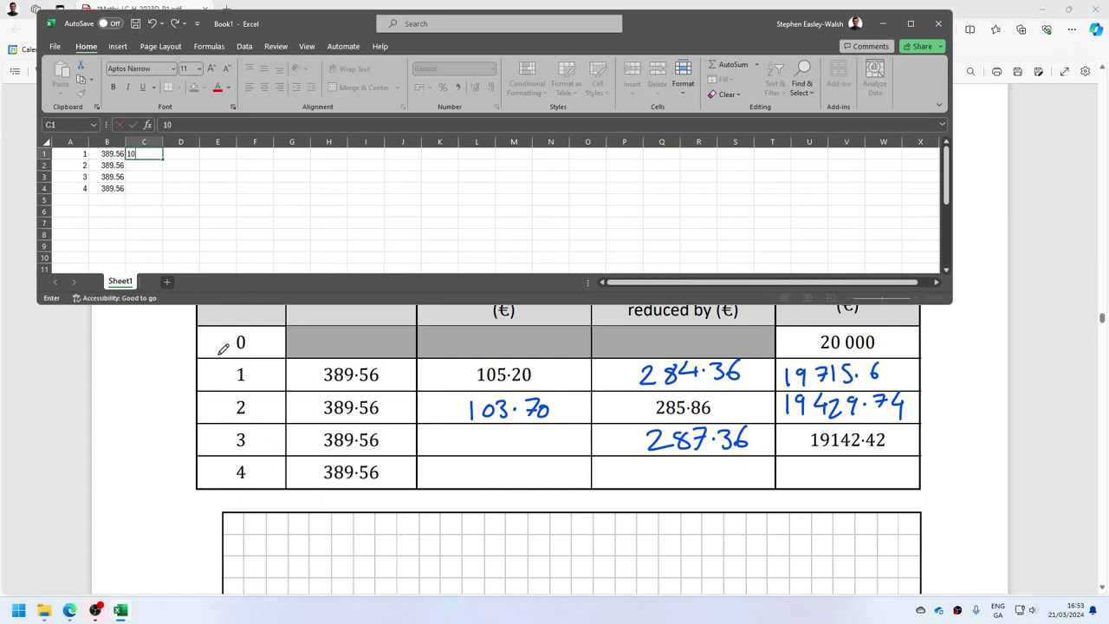
key(Return)
key(Right)
key(Up)
text(284)
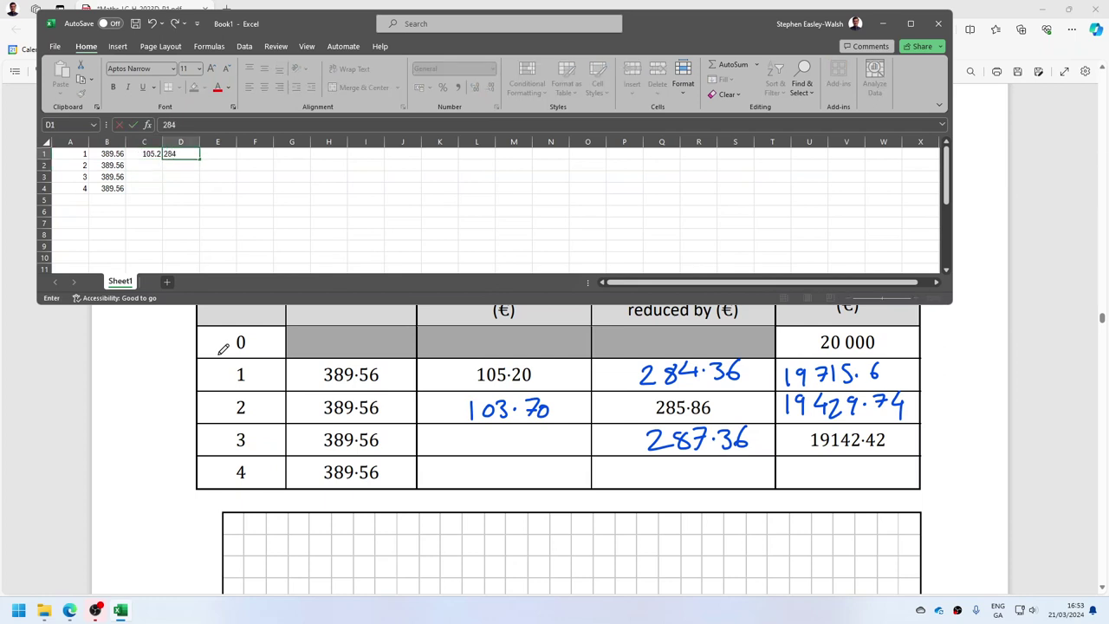
text(.36)
Calculate payment 1's outstanding balance in E1 with the formula =20000-D1
key(Right)
text(=20000)
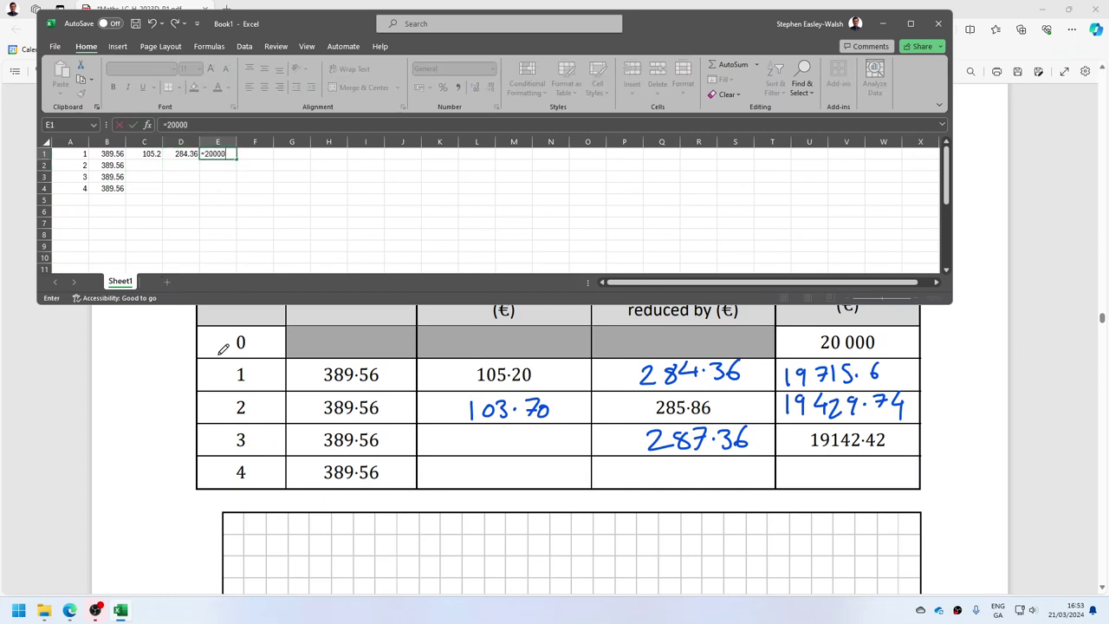
text(-)
click(183, 154)
key(ctrl+Return)
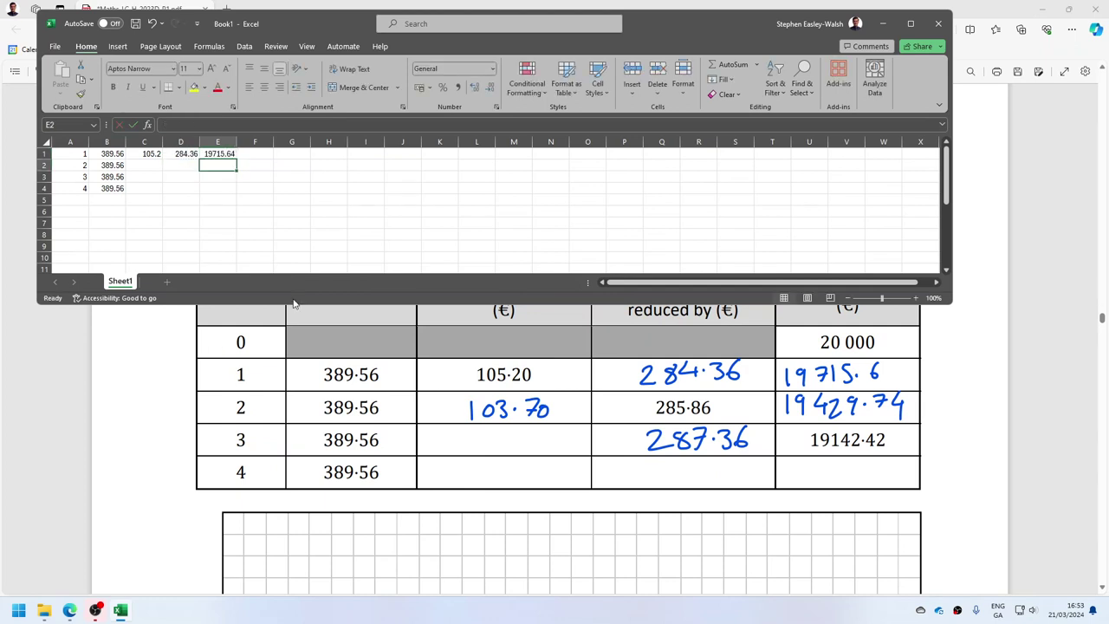
Calculate payment 2's interest in C2 with the formula =0.00526*E1, checking the rate in the PDF
key(Down)
key(Left)
key(Left)
key(alt+Tab)
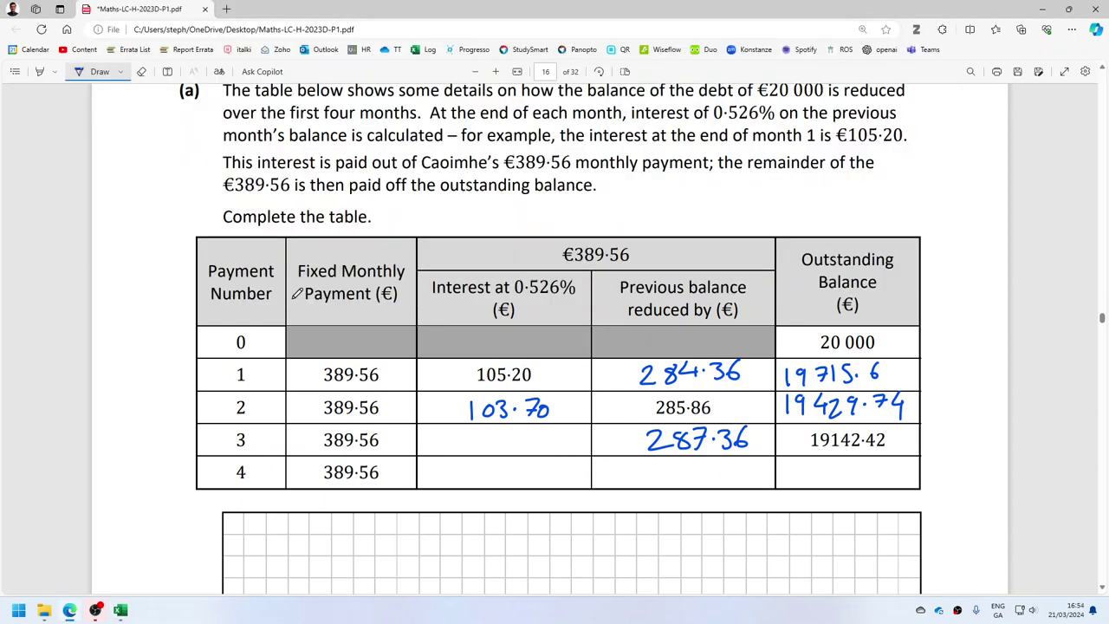
key(alt+Tab)
text(=0.00526*)
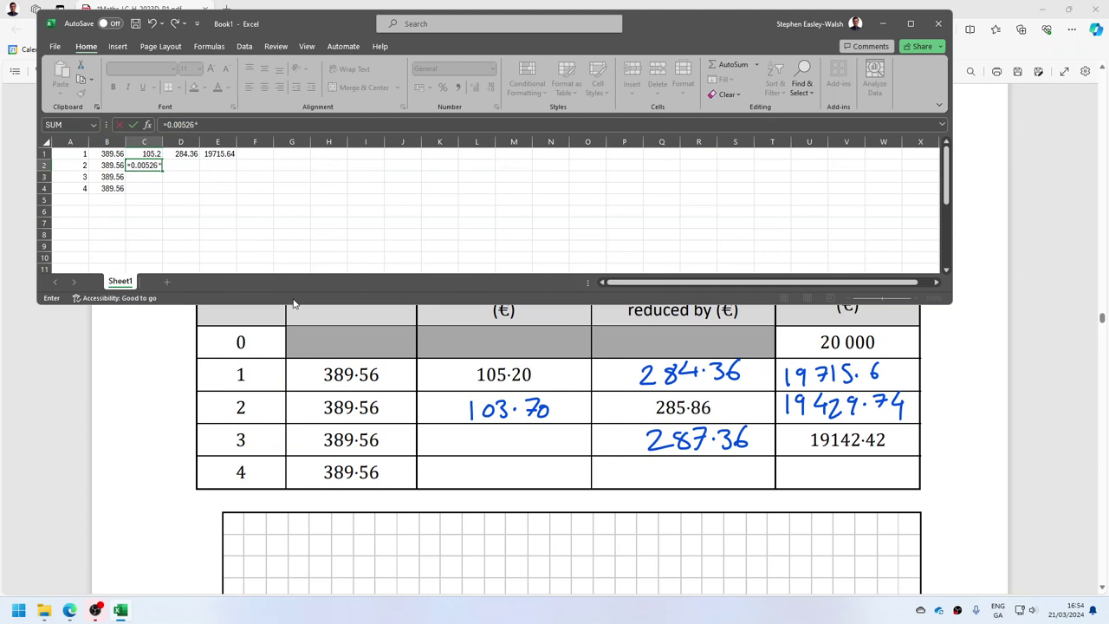
click(223, 154)
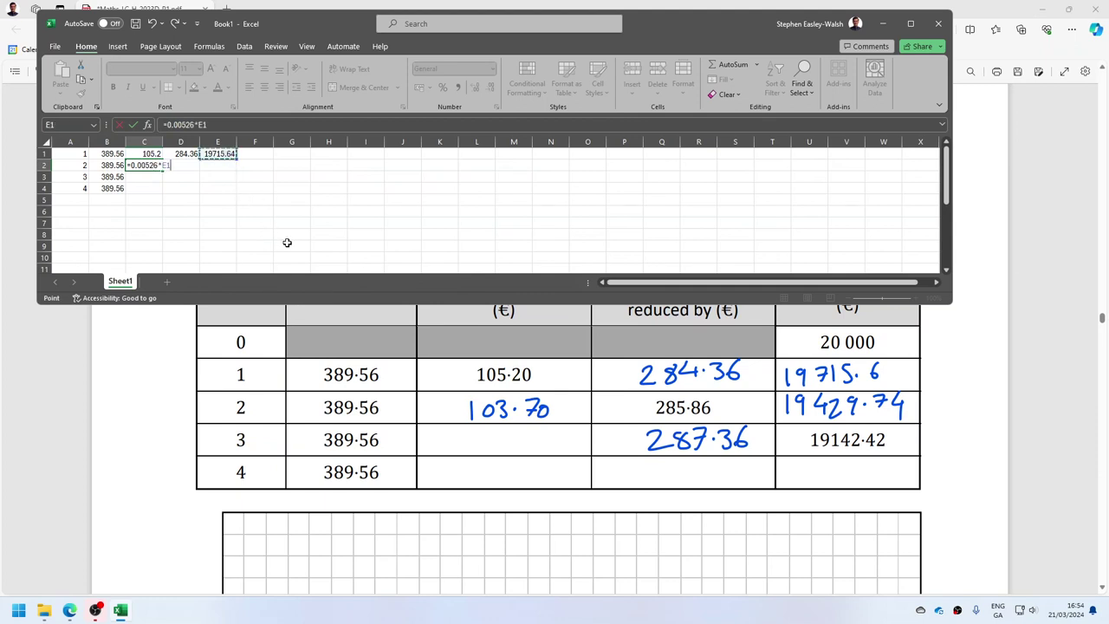
key(ctrl+Return)
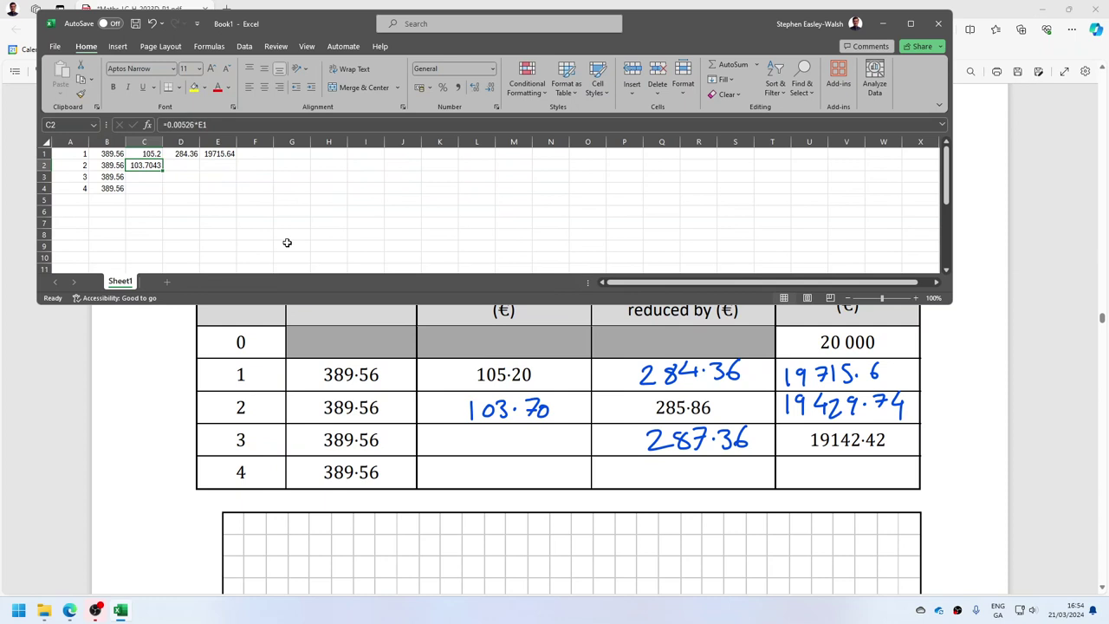
Calculate payment 2's balance reduction in D2 with the formula =B2-C2
key(Right)
text(=)
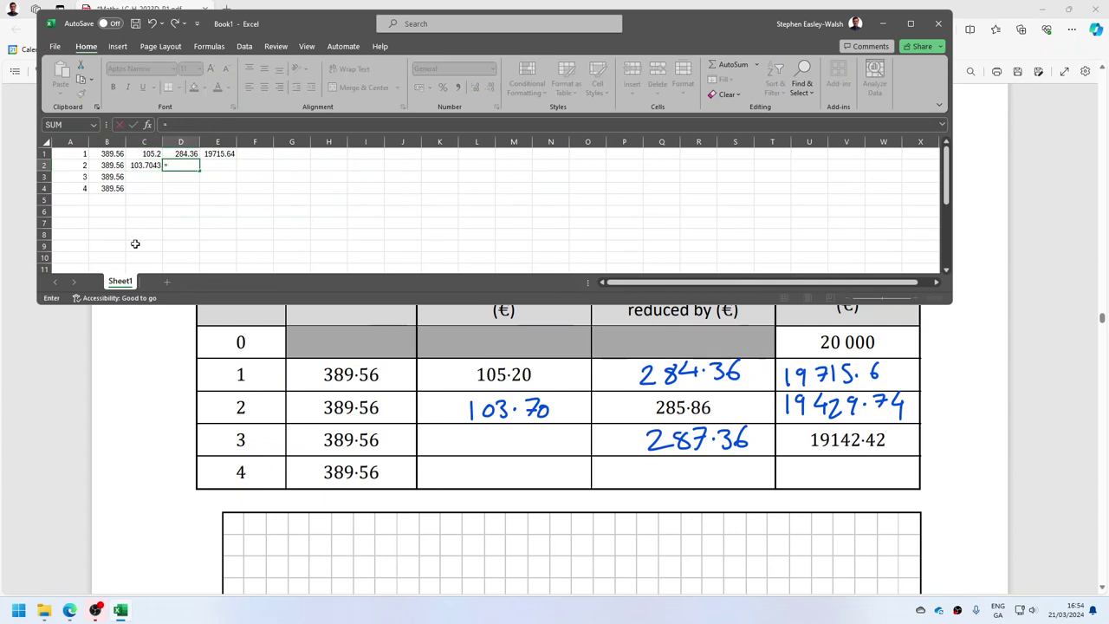
click(120, 165)
text(-)
click(144, 165)
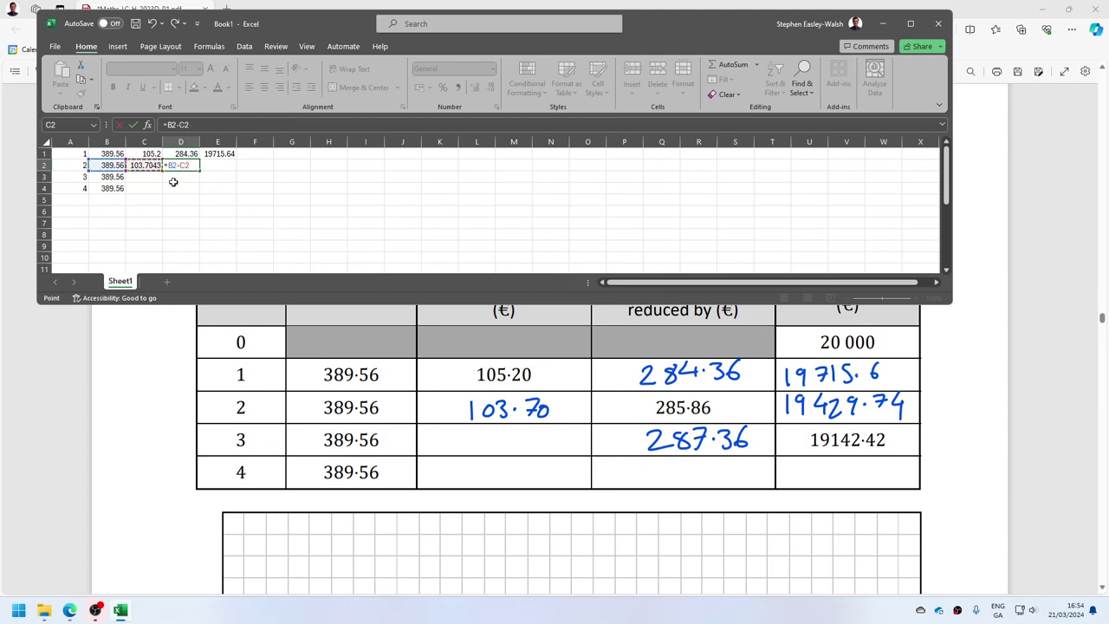
key(Tab)
Calculate payment 2's outstanding balance in E2 with the formula =E1-D2
text(=)
click(223, 153)
text(-)
click(181, 165)
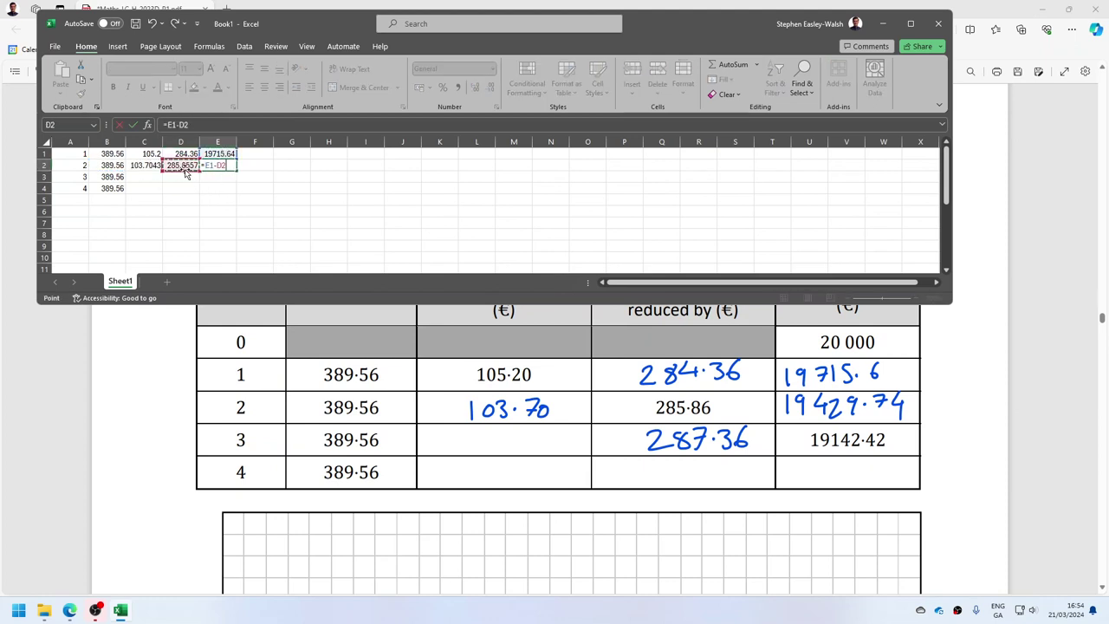
key(Return)
key(Up)
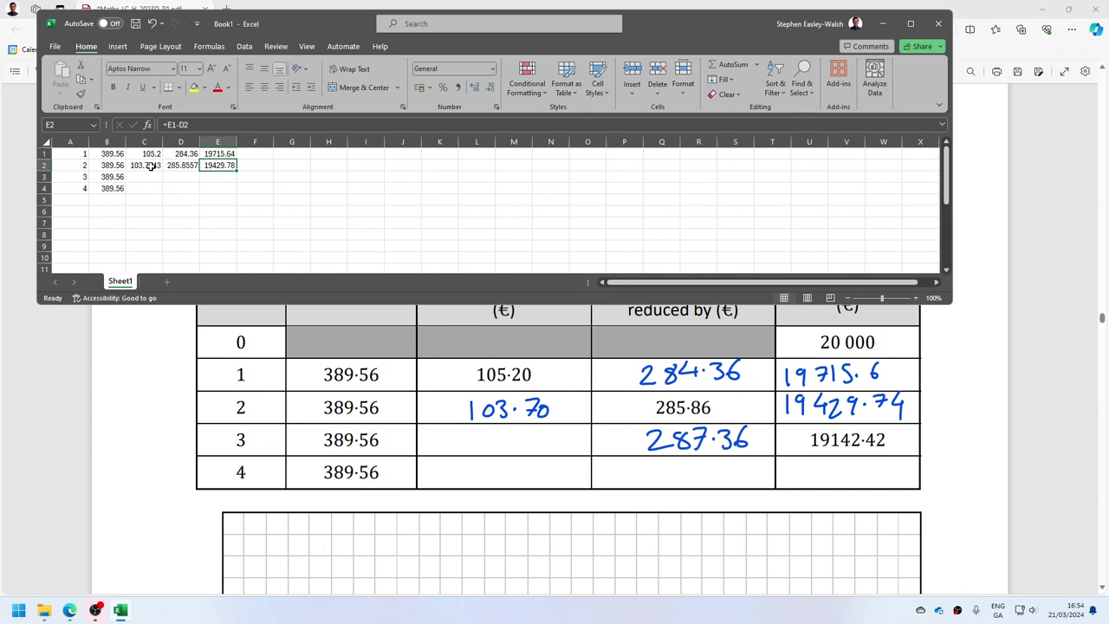
Copy the interest, reduction and balance formulas from C2:E2 into row 3 for payment 3
key(Left)
key(Left)
key(ctrl+c)
key(Down)
key(ctrl+v)
key(Up)
key(Right)
key(ctrl+c)
key(Down)
key(ctrl+v)
key(Up)
key(Right)
key(ctrl+c)
key(Down)
key(ctrl+v)
Copy the interest, reduction and balance formulas from row 3 into C4:E4 for payment 4
key(Left)
key(Left)
key(ctrl+c)
key(Down)
key(ctrl+v)
key(Right)
key(ctrl+v)
key(Right)
key(ctrl+v)
key(Left)
key(Up)
key(ctrl+c)
key(Down)
key(ctrl+v)
key(Up)
key(Right)
key(ctrl+c)
key(Down)
key(ctrl+v)
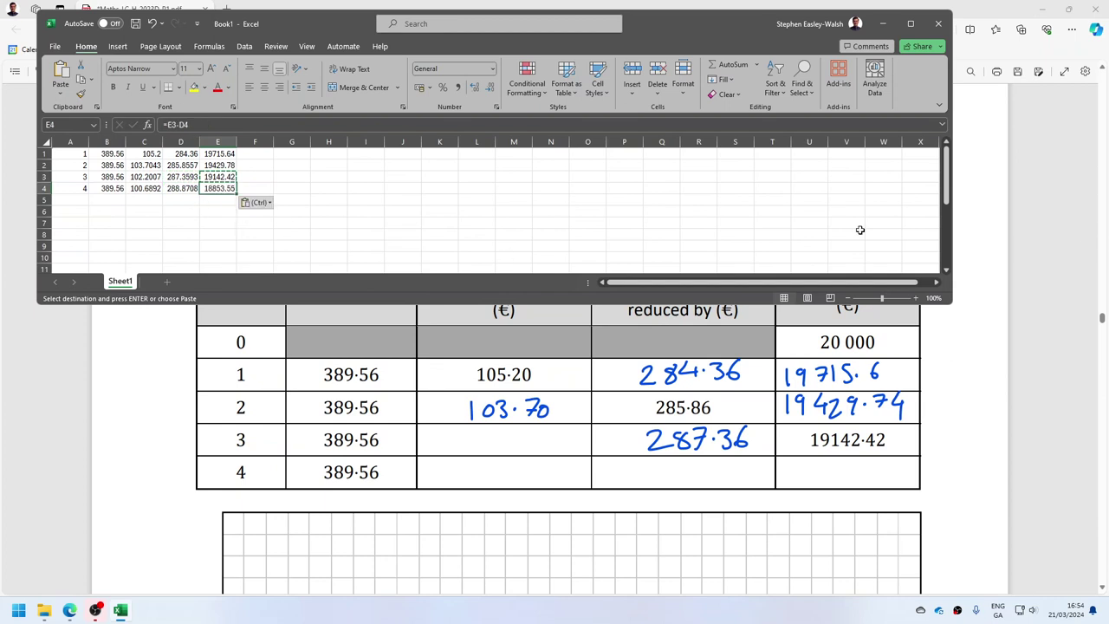
Enlarge the worksheet view to 140% to read the calculated values
click(916, 298)
click(915, 298)
click(915, 298)
click(916, 298)
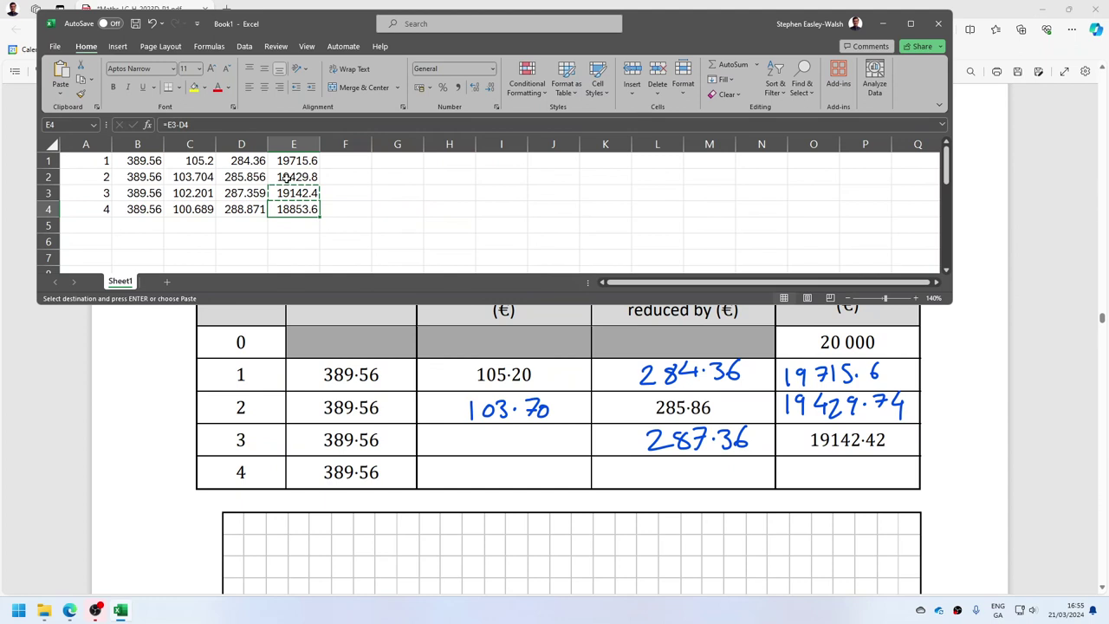
Switch to the PDF and erase all the remaining handwritten values in payment rows 1 to 3
click(390, 336)
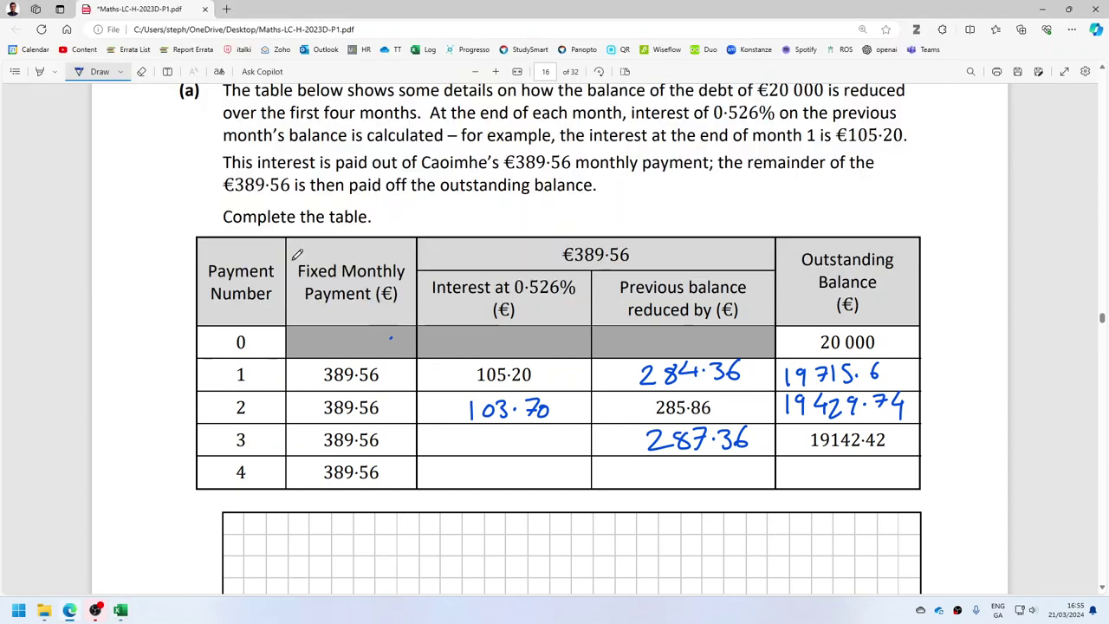
mouse_move(524, 409)
mouse_down()
mouse_move(485, 403)
mouse_move(537, 407)
mouse_up()
mouse_move(653, 381)
mouse_down()
mouse_move(726, 368)
mouse_move(702, 437)
mouse_move(847, 407)
mouse_move(802, 407)
mouse_move(816, 372)
mouse_move(904, 367)
mouse_up()
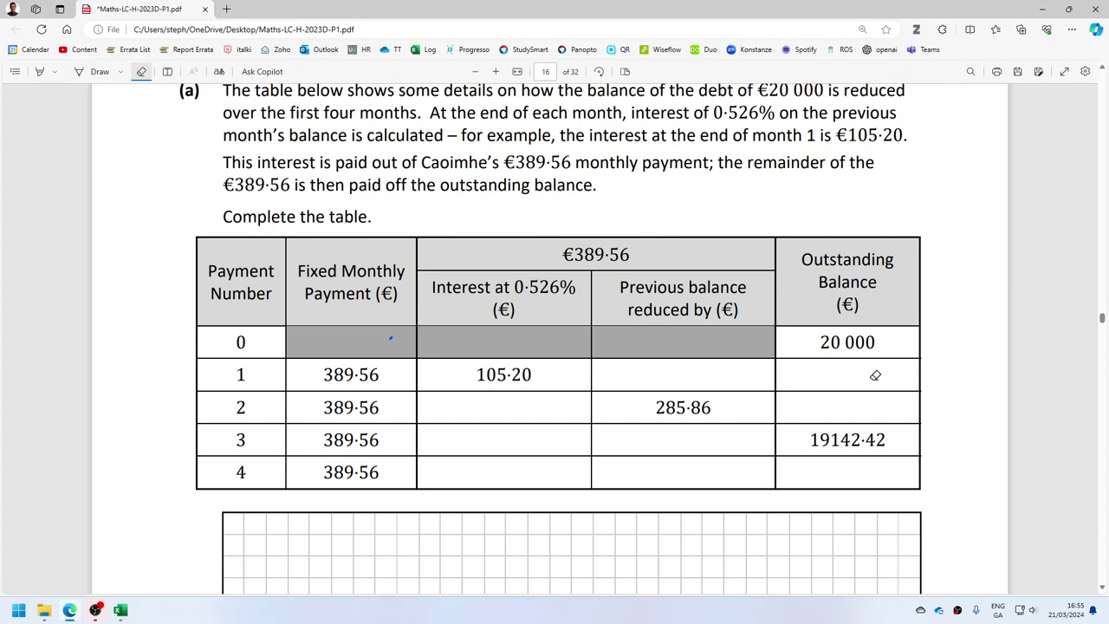
Switch back to Excel and round payment 2's interest in C2 to two decimals with =ROUND(0.00526*E1,2)
key(alt+Tab)
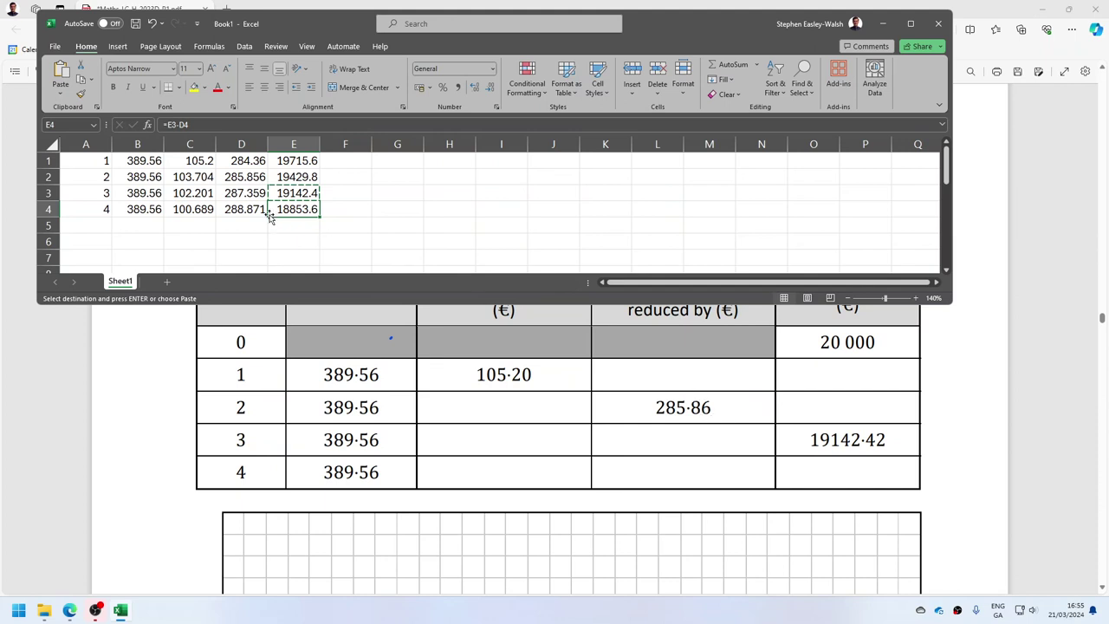
click(193, 177)
double_click(184, 177)
text(ro)
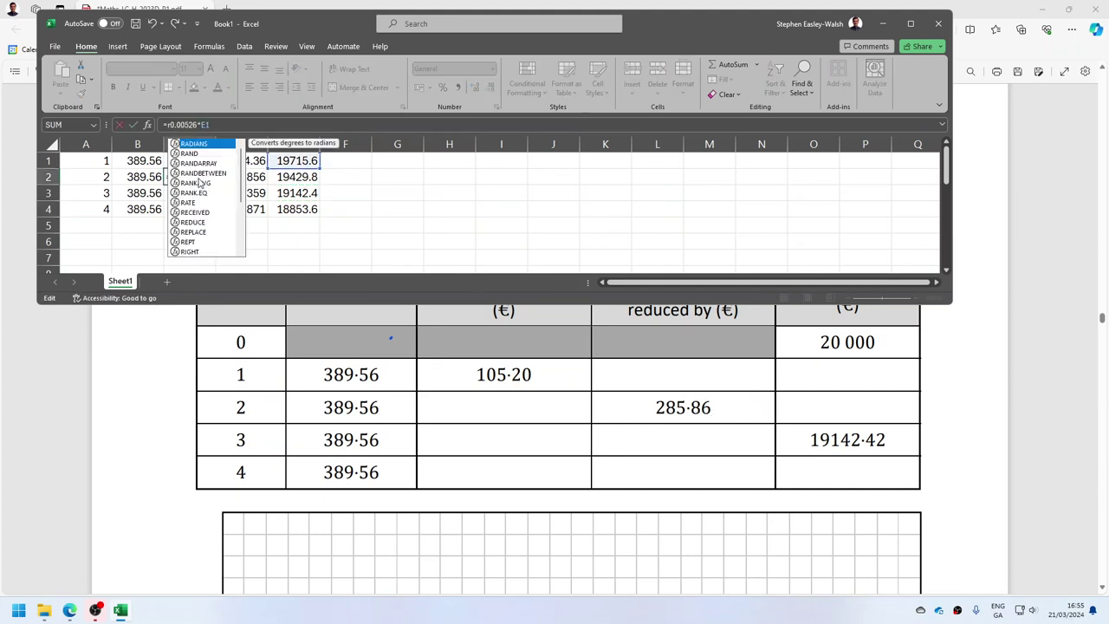
text(und()
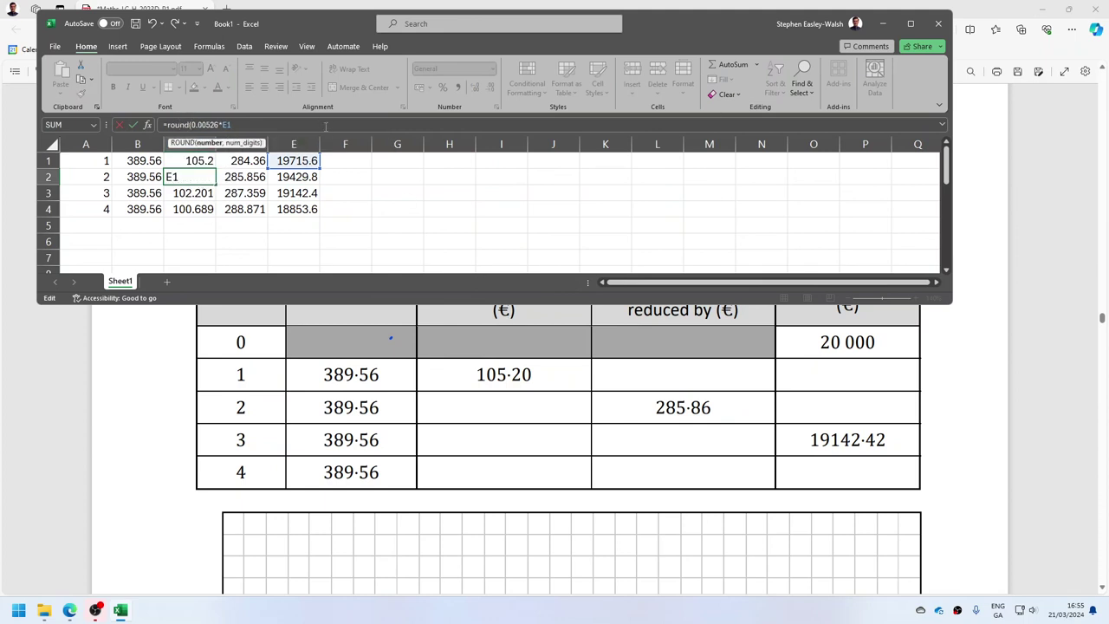
text(,2))
key(Return)
Copy the rounded interest formula from C2 into C3 and C4
key(Up)
key(ctrl+c)
key(Down)
key(shift+Down)
key(ctrl+v)
Examine the formulas in C2, D2, E2 and E3 and compare their values with the printed figures in the PDF table
key(Right)
key(Up)
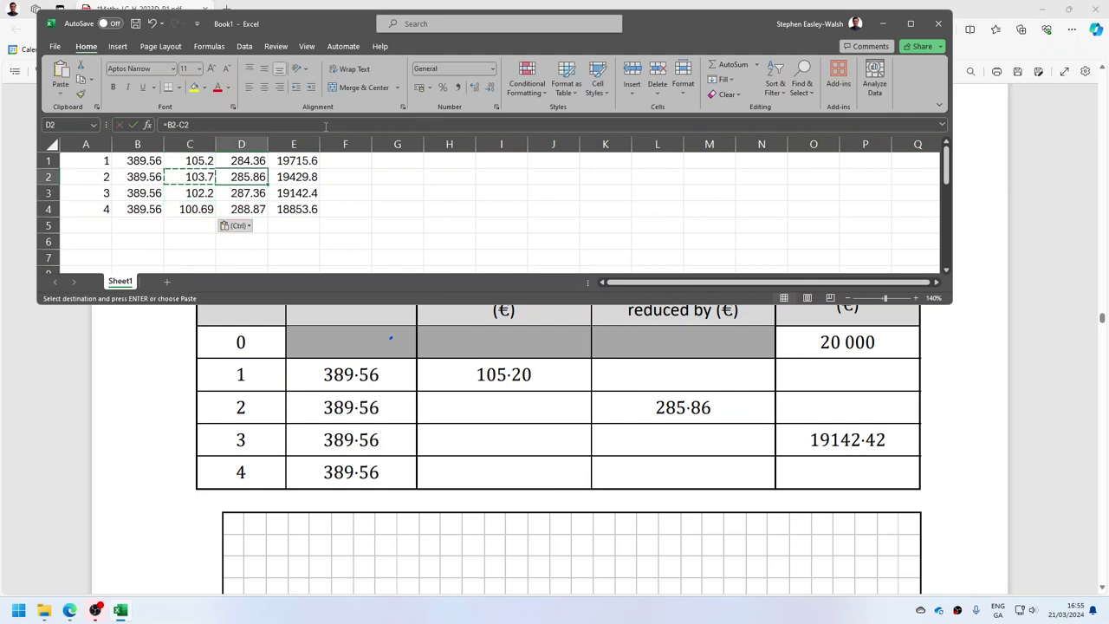
key(Right)
key(Down)
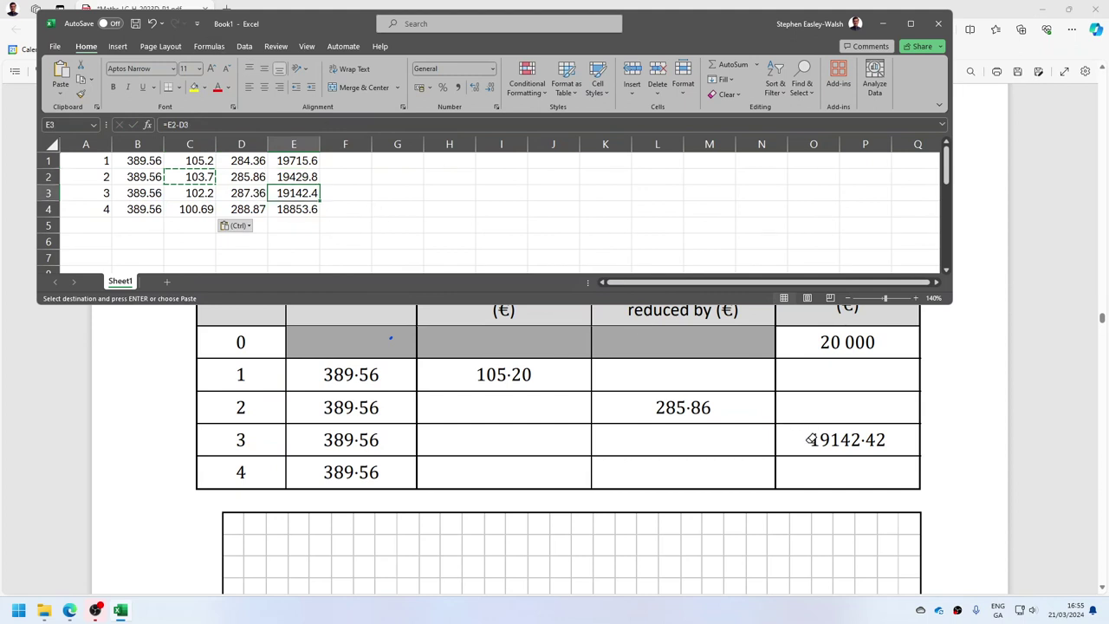
click(195, 175)
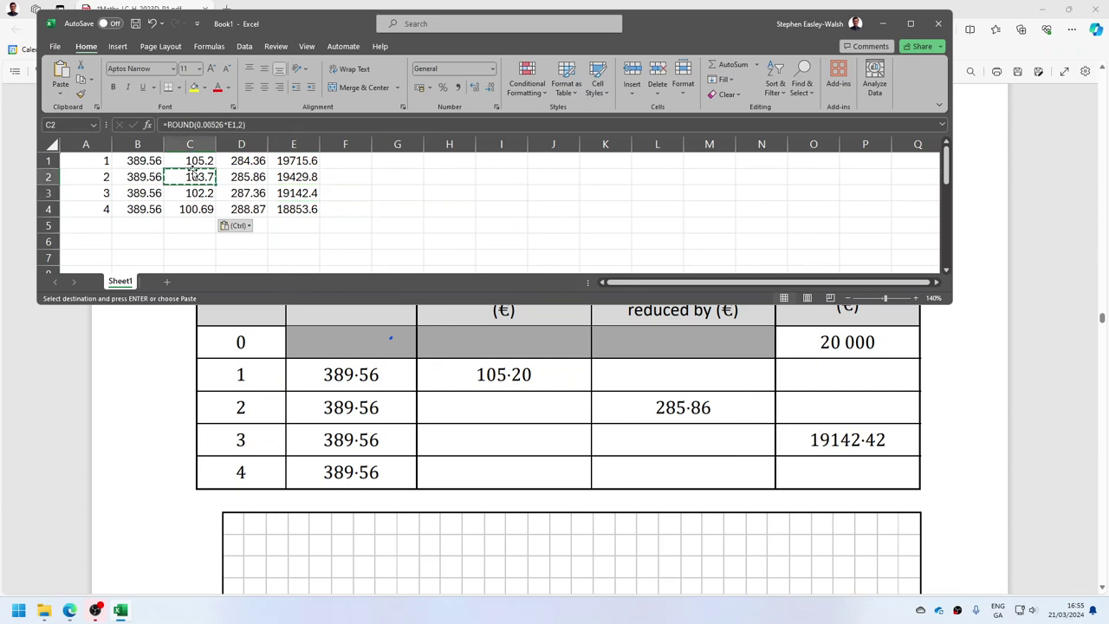
key(Right)
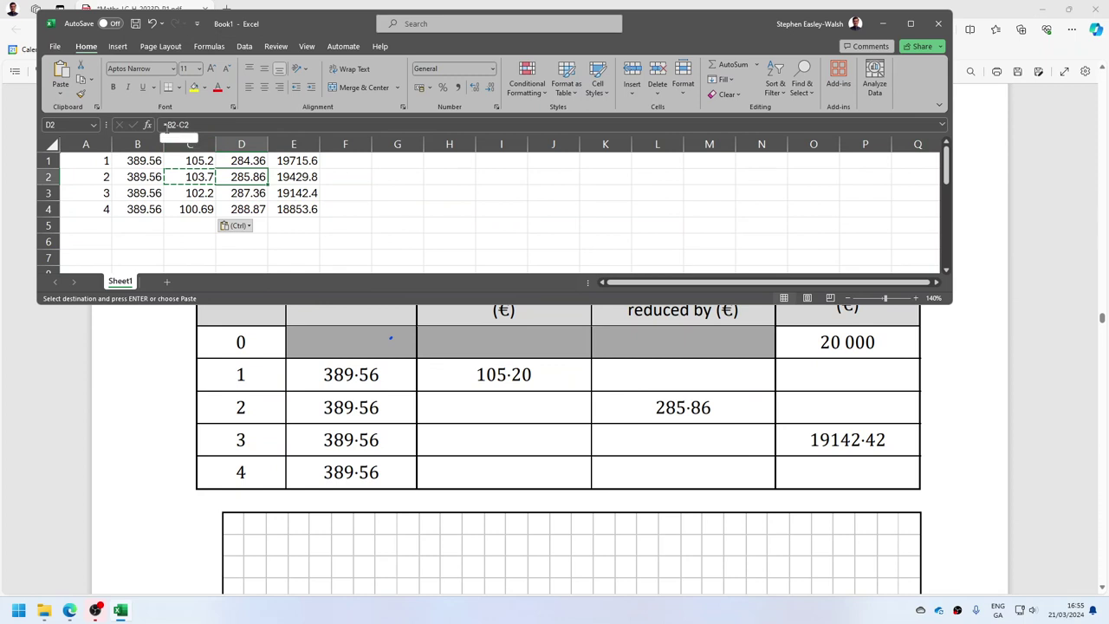
key(Right)
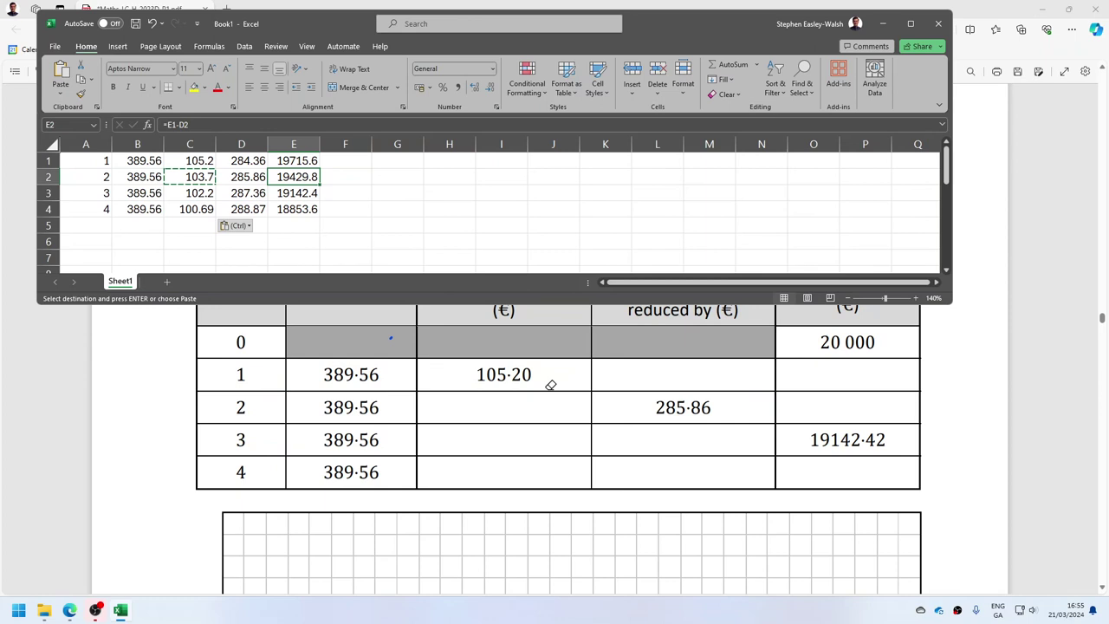
key(Down)
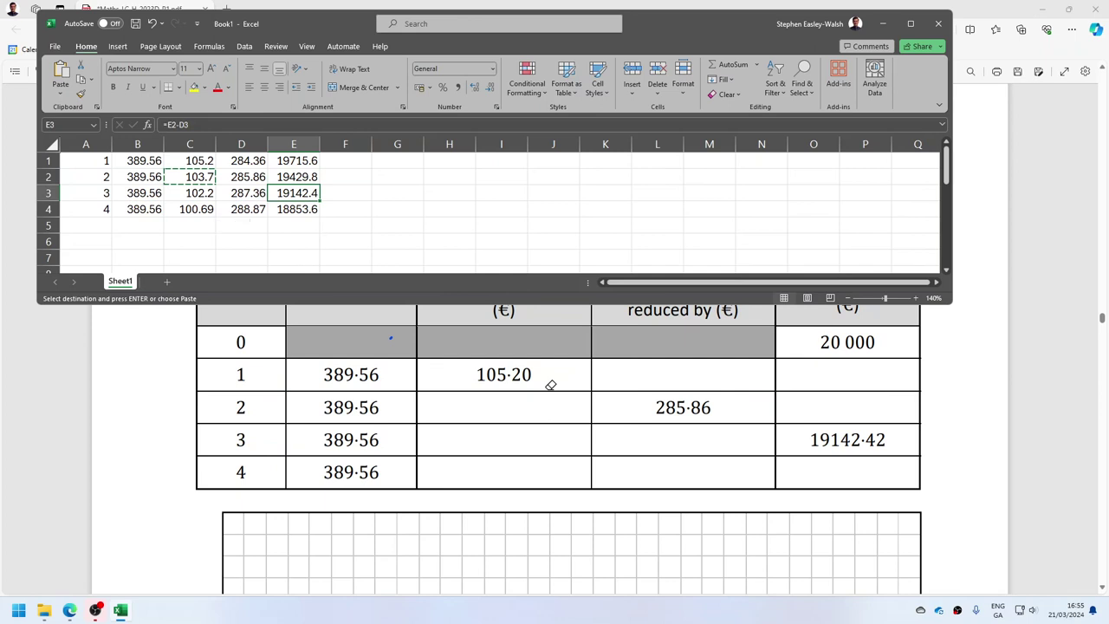
Restore the unrounded interest formulas in C2 to C4
key(Left)
key(Left)
key(shift+Down)
key(ctrl+v)
key(Up)
key(ctrl+v)
key(Right)
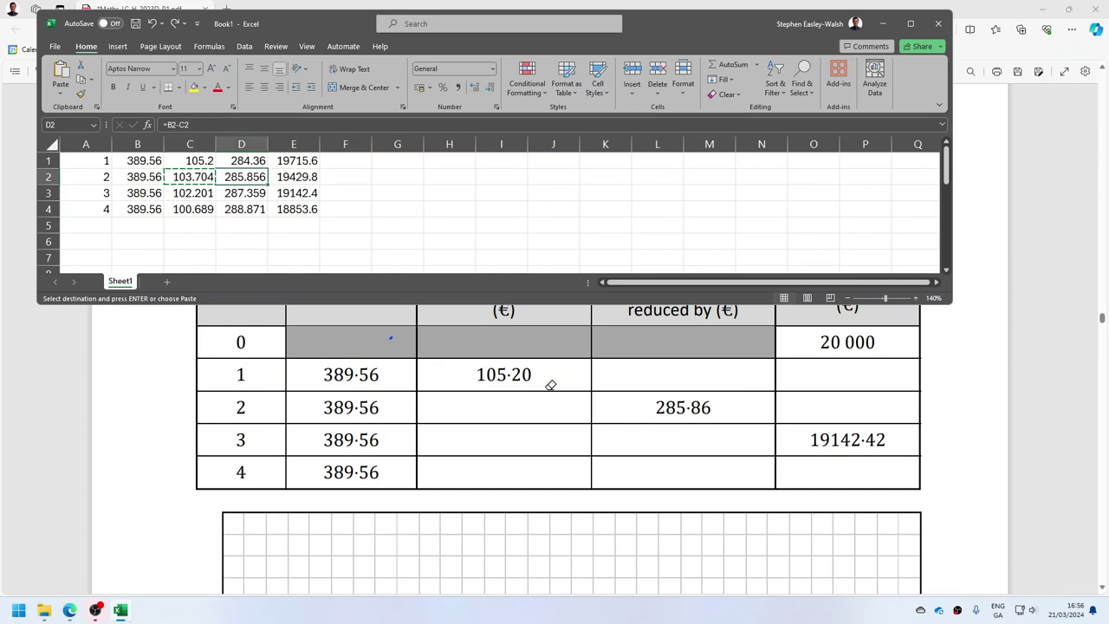
Try widening column E to show the outstanding balances, including payment 3's in E3, at full precision
key(Right)
key(Down)
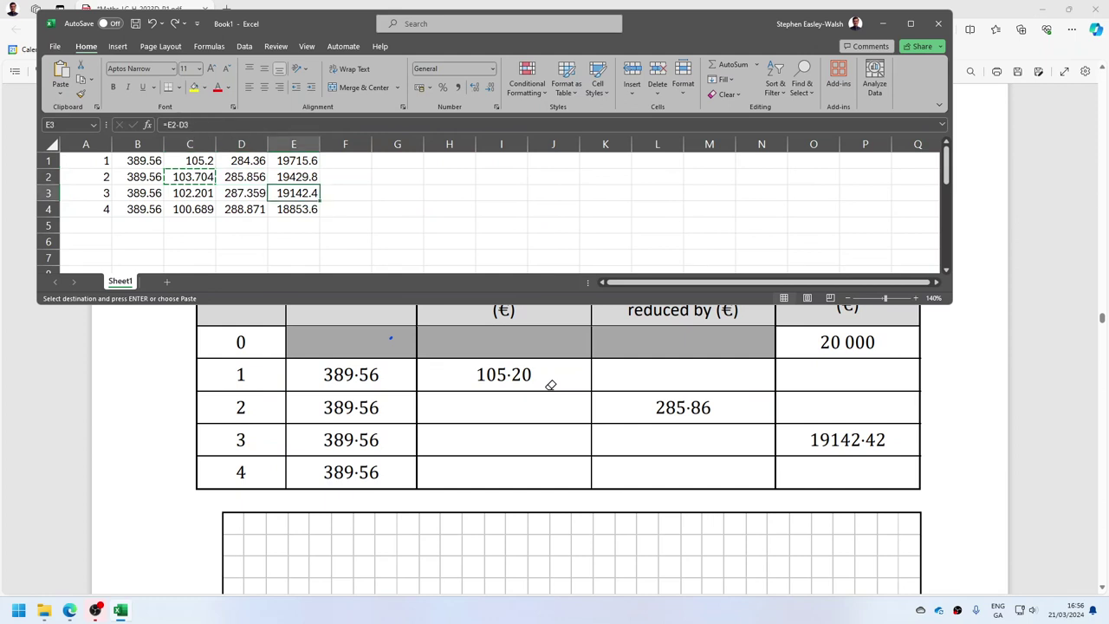
drag(321, 146, 345, 142)
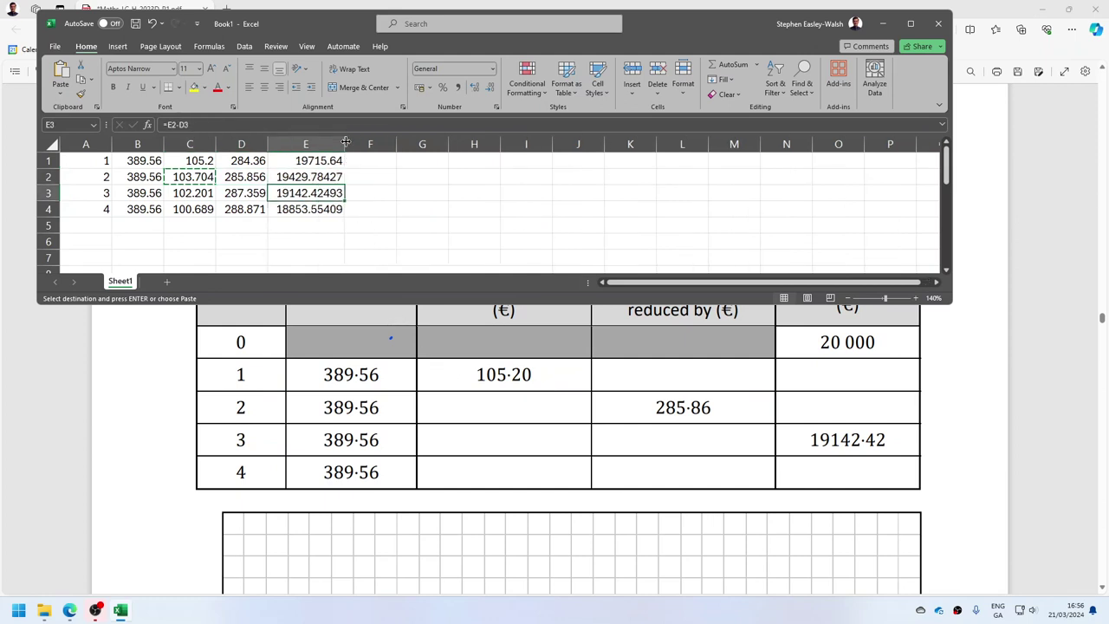
key(ctrl+z)
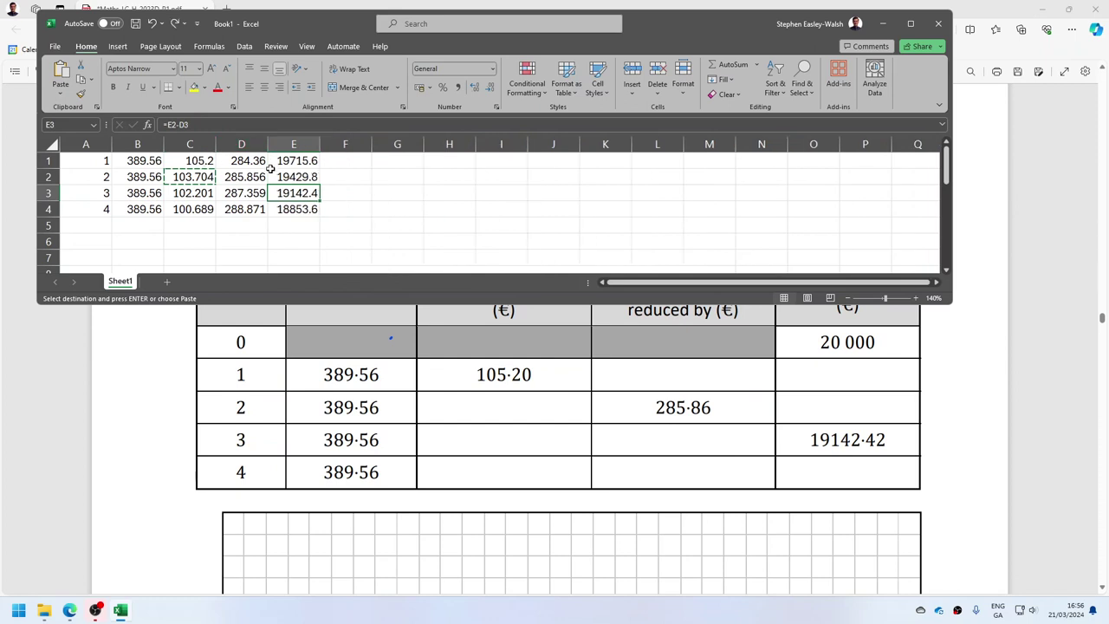
Round payment 2's interest in C2 to two decimals with =ROUND(0.00526*E1,2)
click(191, 177)
key(F2)
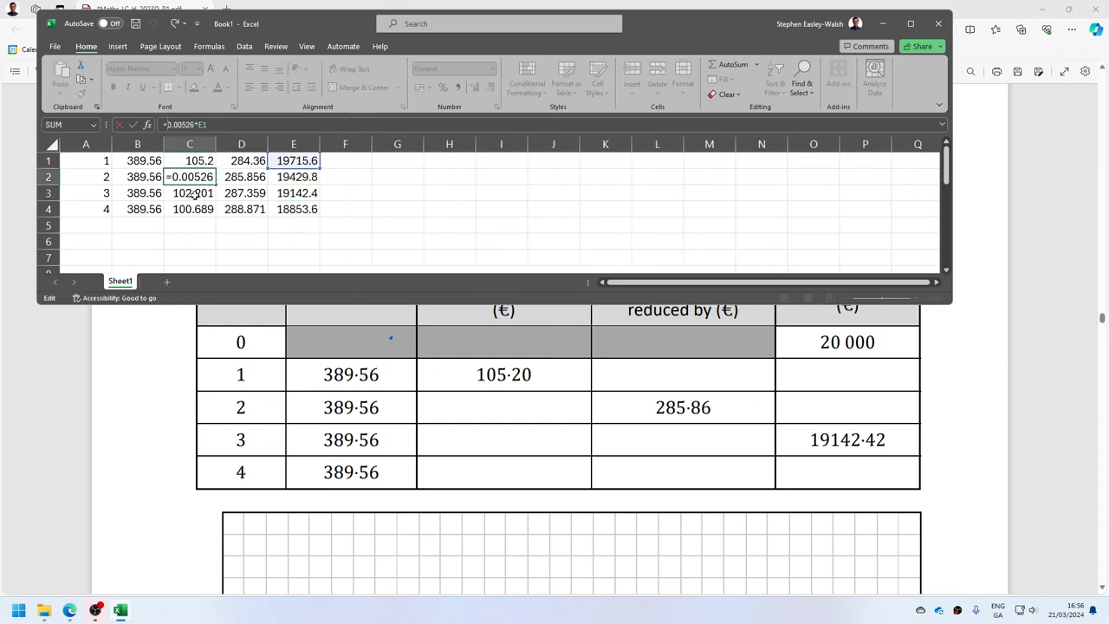
text(round)
text(()
text(,1))
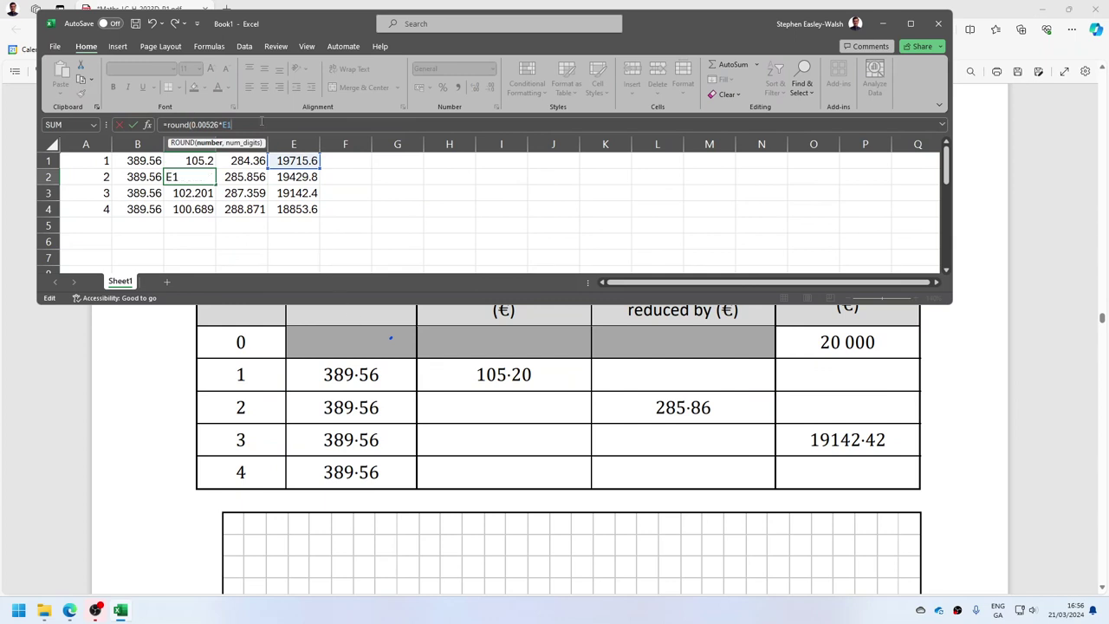
key(Return)
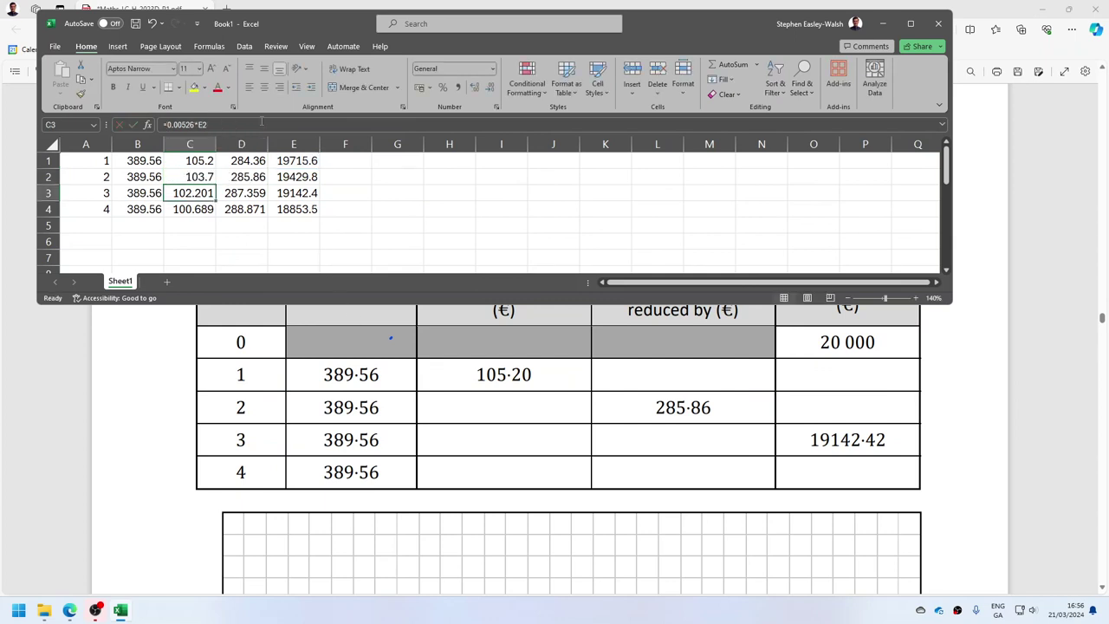
Widen column E to show the full outstanding balances and check the formulas in E1 and E2
drag(321, 145, 355, 145)
click(350, 194)
click(292, 165)
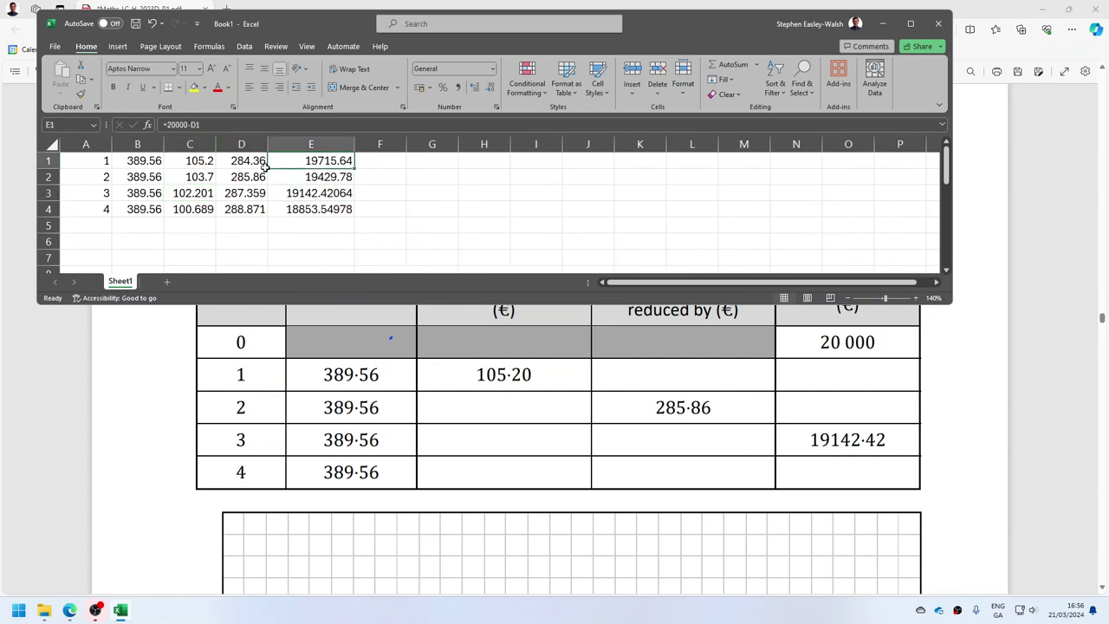
click(289, 176)
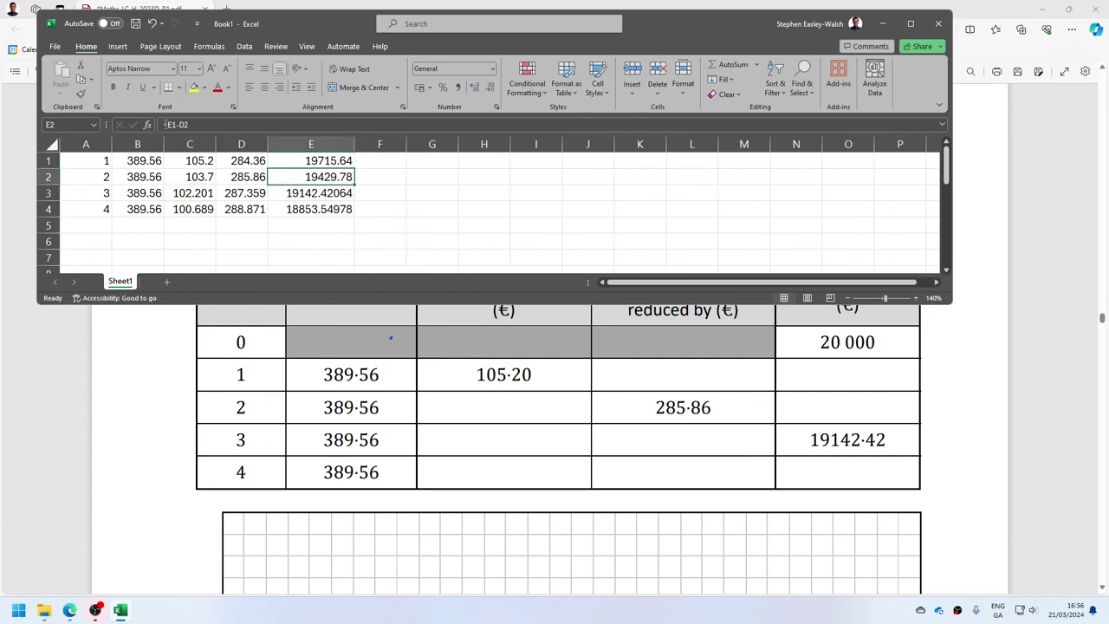
Fill the rounded interest formula from C2 down to C4
click(195, 179)
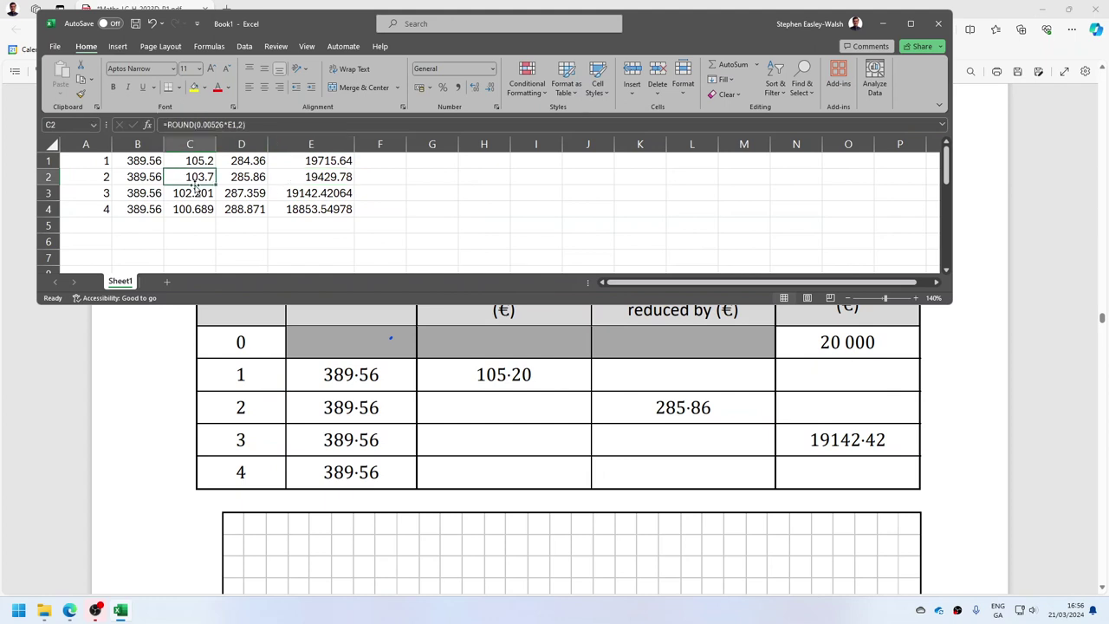
drag(216, 184, 218, 216)
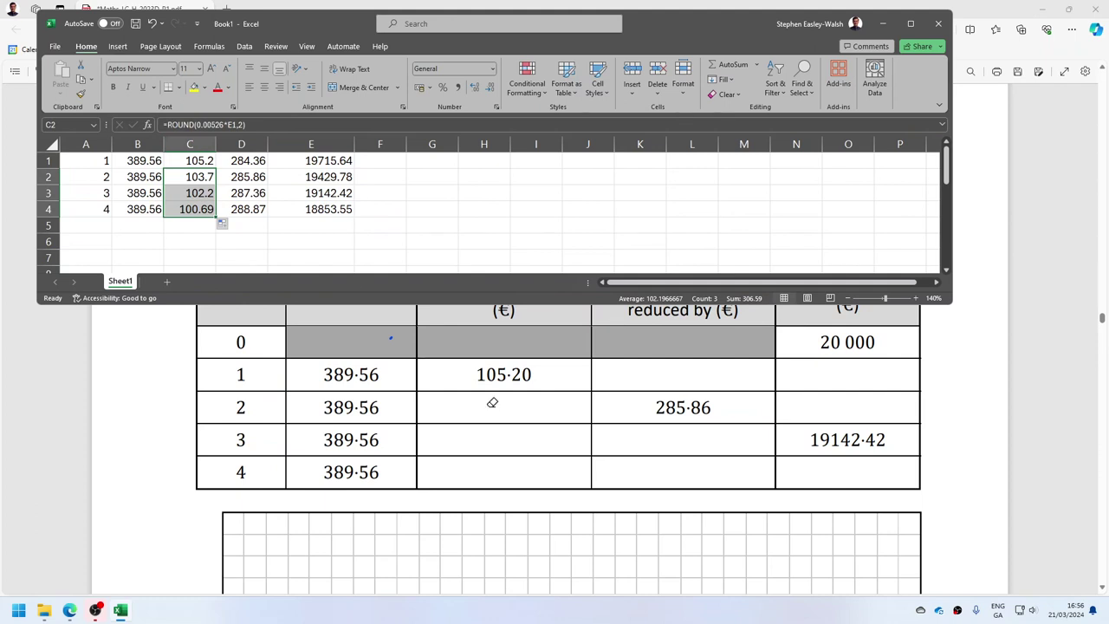
Switch to the PDF to activate the Draw pen, and return to Excel to snip the schedule in A1 to E4
key(alt+Tab)
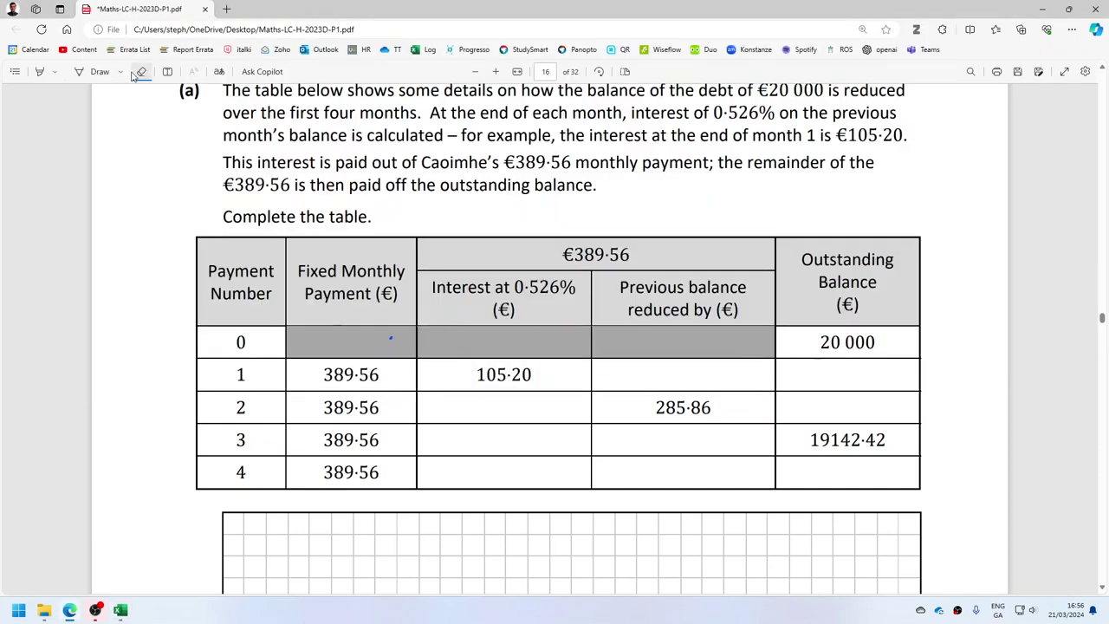
key(alt+Tab)
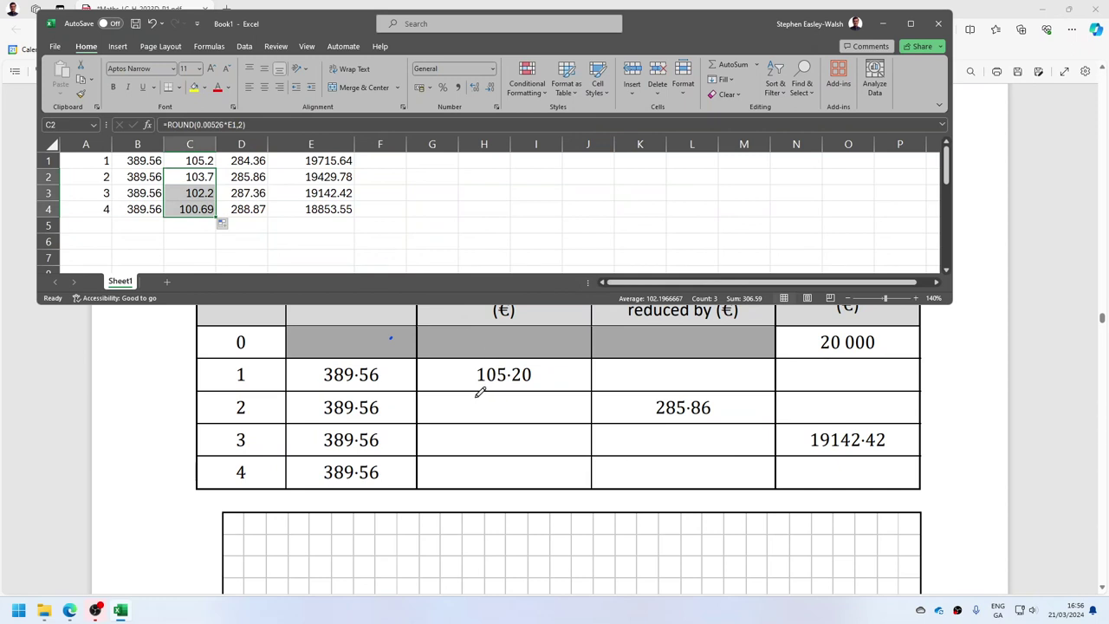
click(431, 241)
key(super+shift+s)
drag(368, 223, 45, 154)
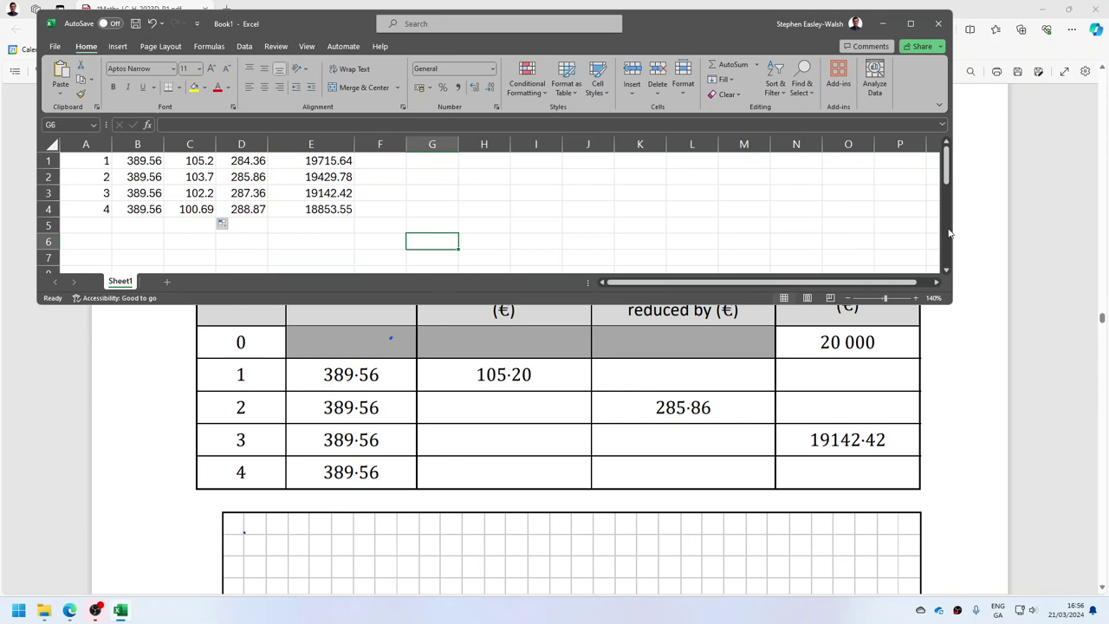
Switch to the PDF and handwrite 19715.64 as payment 1's outstanding balance, checking it against the Excel schedule
click(787, 373)
drag(785, 369, 809, 382)
key(alt+Tab)
key(alt+Tab)
drag(813, 369, 823, 383)
mouse_move(847, 362)
mouse_down()
mouse_move(837, 382)
mouse_move(892, 372)
mouse_up()
Read payment 2's outstanding balance in Excel and handwrite 19429.78 in its cell of the PDF table
key(alt+Tab)
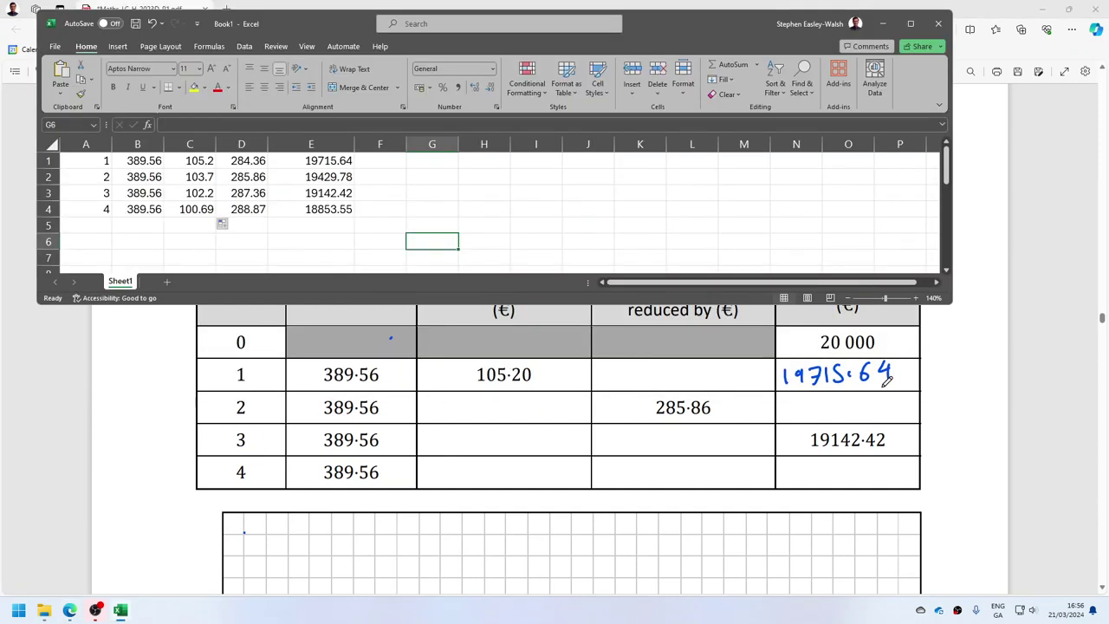
key(alt+Tab)
mouse_move(786, 400)
mouse_down()
mouse_move(785, 416)
mouse_move(813, 410)
mouse_up()
mouse_move(822, 395)
mouse_down()
mouse_move(819, 414)
mouse_move(839, 414)
mouse_up()
drag(854, 397, 849, 414)
key(alt+Tab)
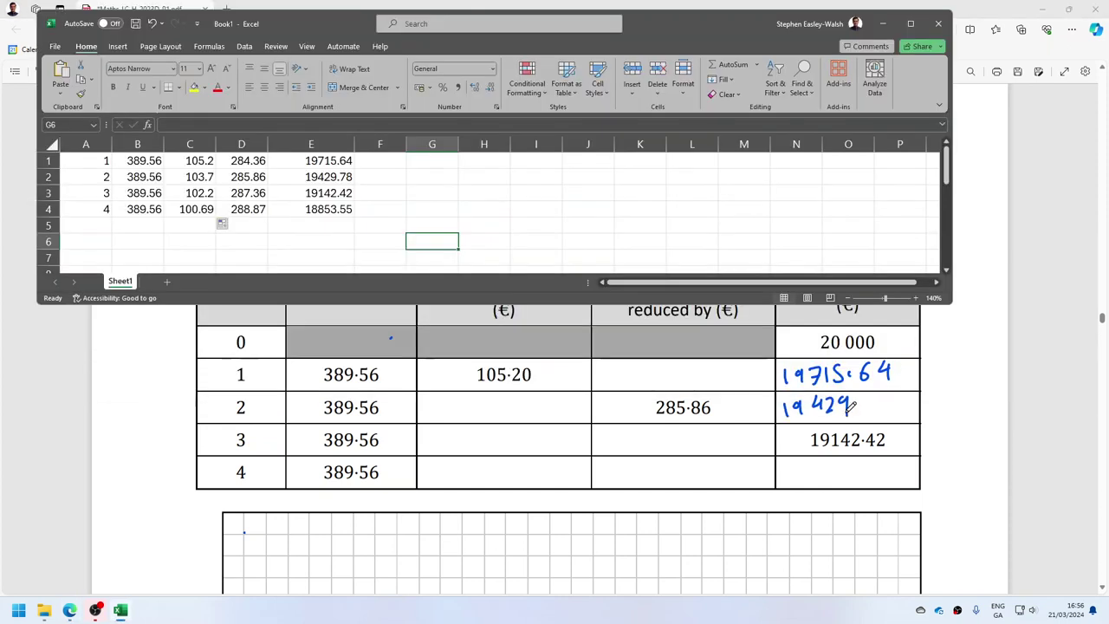
click(866, 407)
key(alt+Tab)
mouse_move(869, 397)
mouse_down()
mouse_move(876, 415)
mouse_move(886, 407)
mouse_up()
Look up payment 4's outstanding balance in Excel and handwrite 18853.55 in the PDF table
key(alt+Tab)
key(alt+Tab)
drag(790, 463, 789, 481)
mouse_move(813, 457)
mouse_down()
mouse_move(806, 478)
mouse_move(825, 468)
mouse_move(837, 480)
mouse_move(882, 480)
mouse_up()
key(alt+Tab)
key(alt+Tab)
key(alt+Tab)
key(alt+Tab)
drag(899, 462, 896, 480)
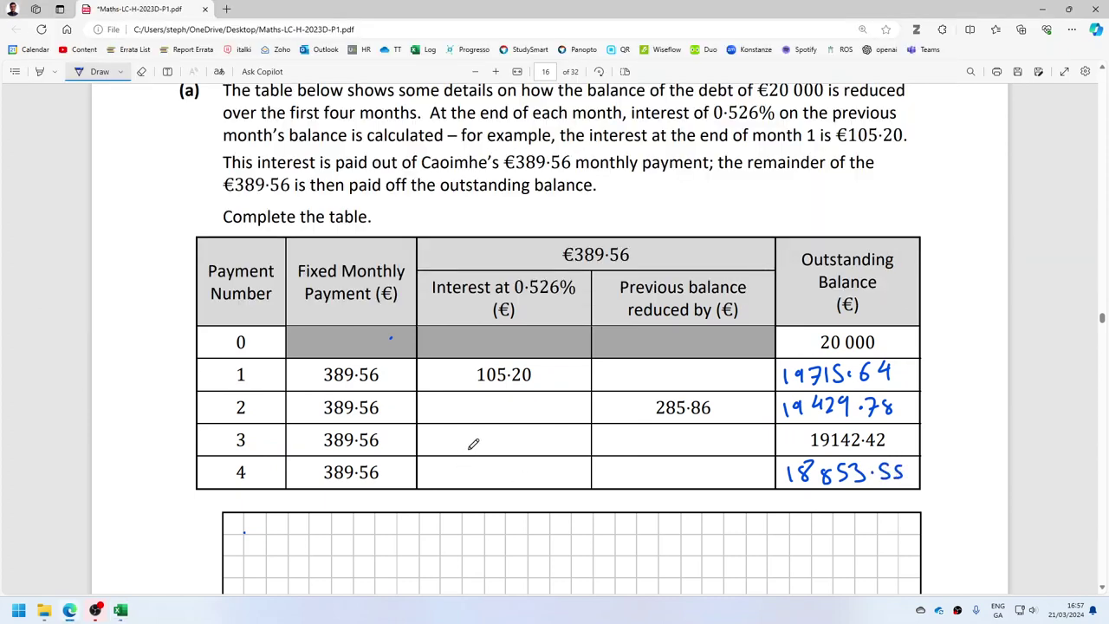
Copy the interest for payments 2 and 3 from Excel into the PDF table by hand as 103.7 and 102.2
key(alt+Tab)
mouse_move(477, 397)
mouse_down()
mouse_move(477, 414)
mouse_move(495, 399)
mouse_move(537, 415)
mouse_up()
click(526, 411)
key(alt+Tab)
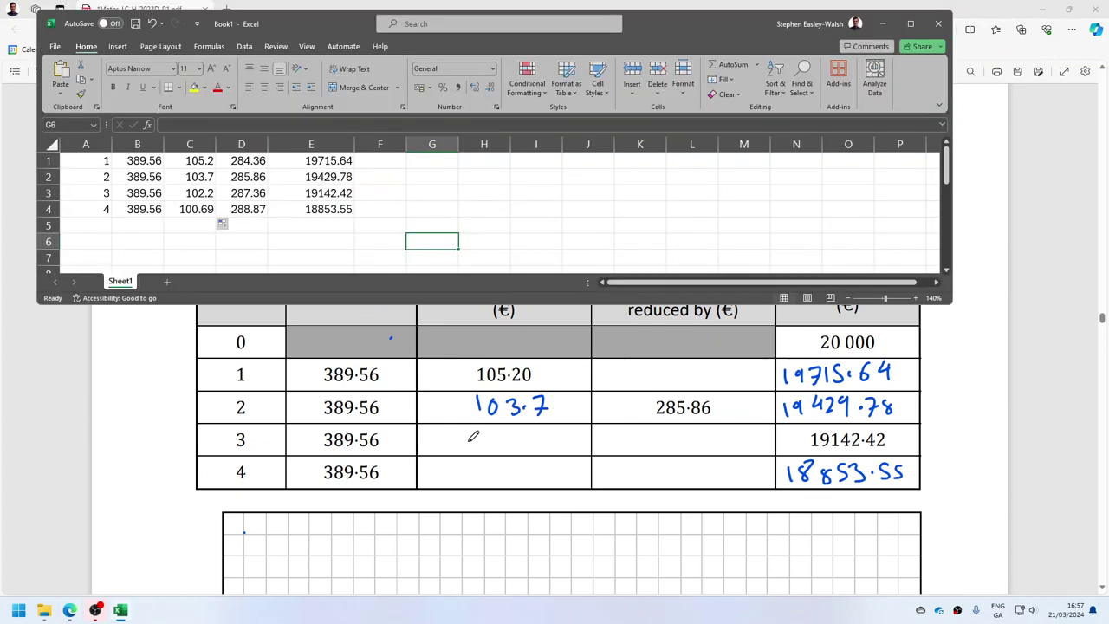
key(alt+Tab)
drag(472, 423, 473, 454)
mouse_move(487, 440)
mouse_down()
mouse_move(510, 458)
mouse_move(537, 450)
mouse_up()
click(516, 446)
Check payment 4's interest in Excel and handwrite 100.69 in the PDF table's interest column
key(alt+Tab)
key(alt+Tab)
mouse_move(471, 465)
mouse_down()
mouse_move(471, 480)
mouse_move(483, 467)
mouse_move(544, 480)
mouse_up()
click(518, 469)
Look up payment 4's balance reduction in Excel and handwrite 288.87 in the PDF table
key(alt+Tab)
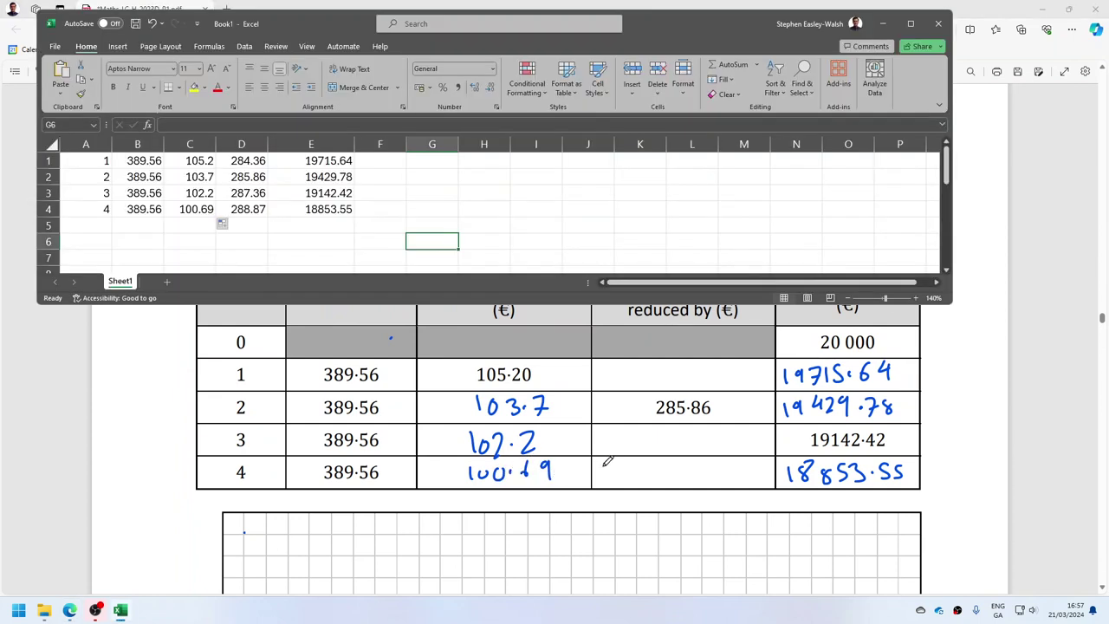
key(alt+Tab)
drag(616, 458, 638, 482)
mouse_move(661, 454)
mouse_down()
mouse_move(651, 461)
mouse_move(667, 475)
mouse_up()
mouse_move(679, 450)
mouse_down()
mouse_move(686, 477)
mouse_move(727, 478)
mouse_up()
click(702, 469)
Look up payment 3's balance reduction in Excel and handwrite 287.36 in the PDF table
key(alt+Tab)
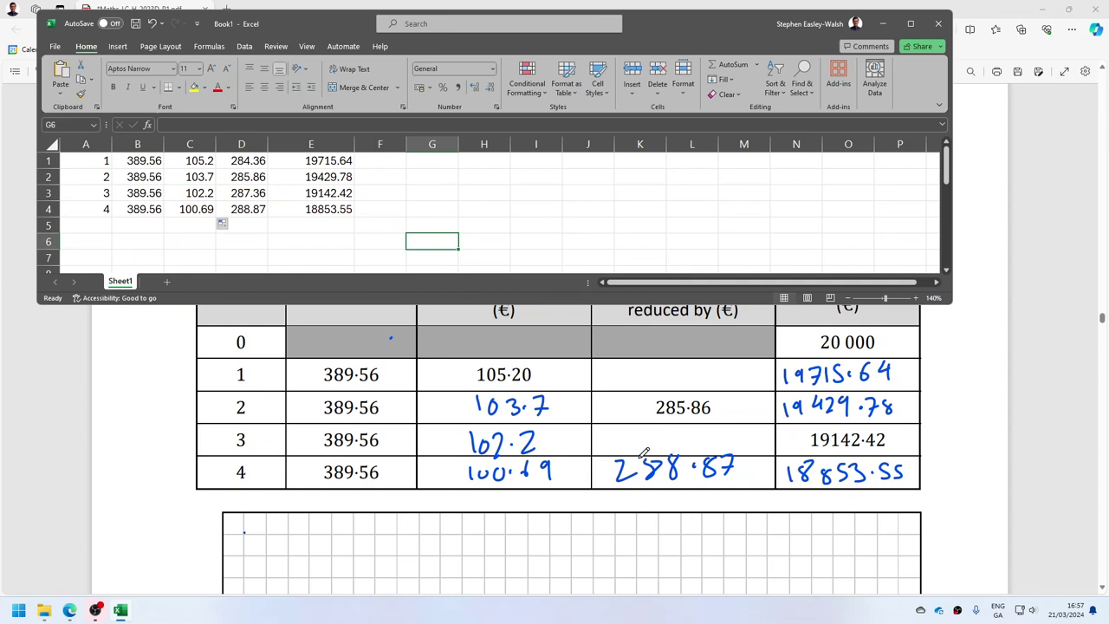
key(alt+Tab)
drag(617, 435, 631, 451)
mouse_move(650, 434)
mouse_down()
mouse_move(643, 449)
mouse_move(715, 442)
mouse_up()
click(682, 440)
Handwrite 284.36 as payment 1's balance reduction in the PDF table and check it against the Excel schedule
key(alt+Tab)
key(alt+Tab)
key(alt+Tab)
key(alt+Tab)
mouse_move(627, 371)
mouse_down()
mouse_move(643, 387)
mouse_move(657, 368)
mouse_move(680, 384)
mouse_move(737, 382)
mouse_up()
key(alt+Tab)
key(alt+Tab)
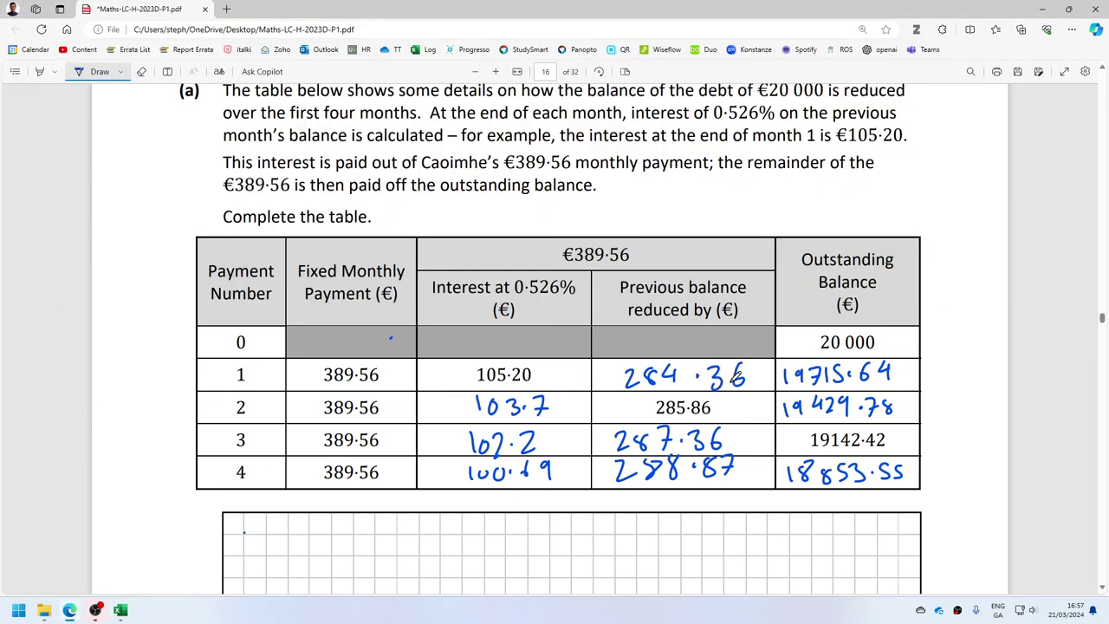
key(alt+Tab)
key(alt+Tab)
scroll(723, 341, down, 3)
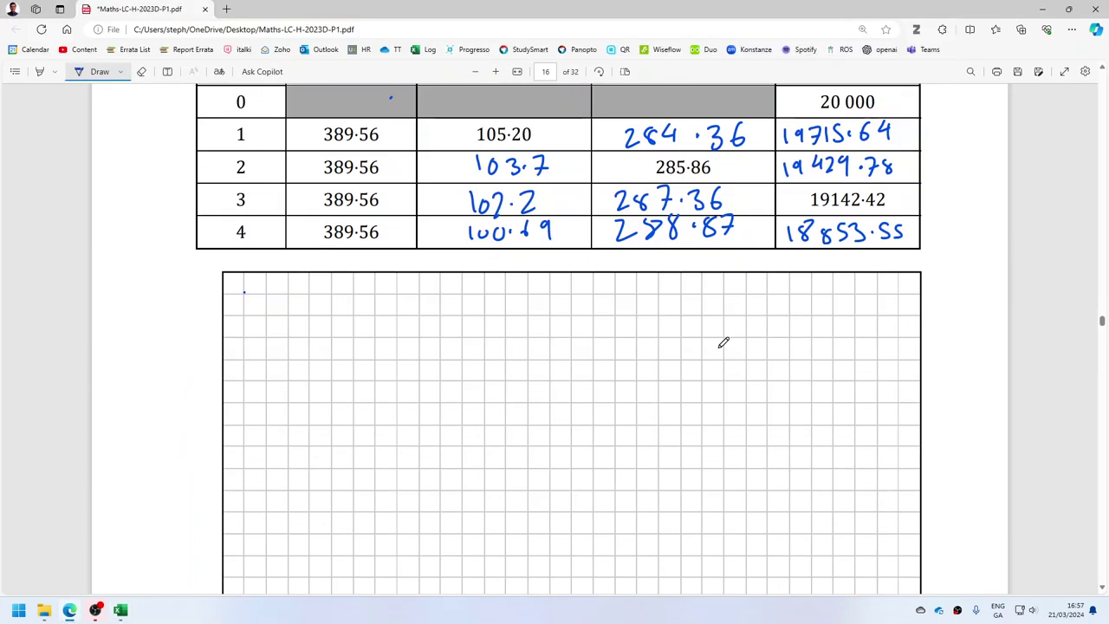